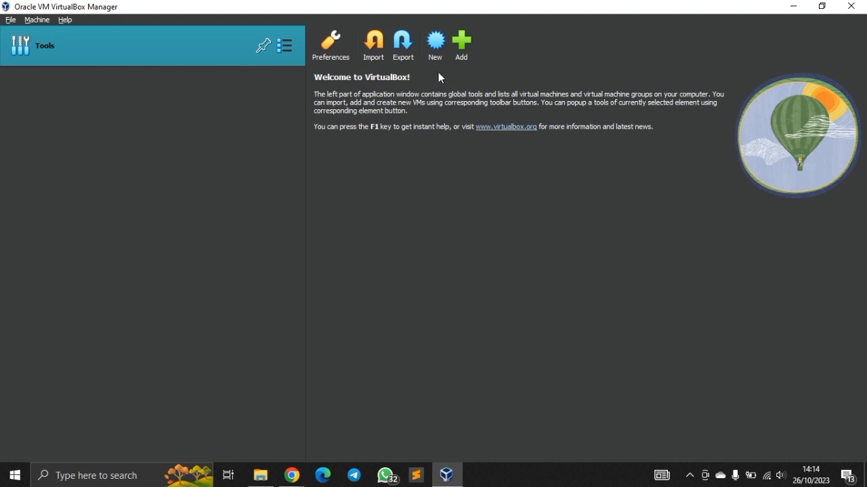
Begin a new virtual machine named UBUNTU using the ubuntu-22.04.3-desktop-amd64 ISO image from drive D.
{"action": "left_click", "coordinate": [435, 52]}
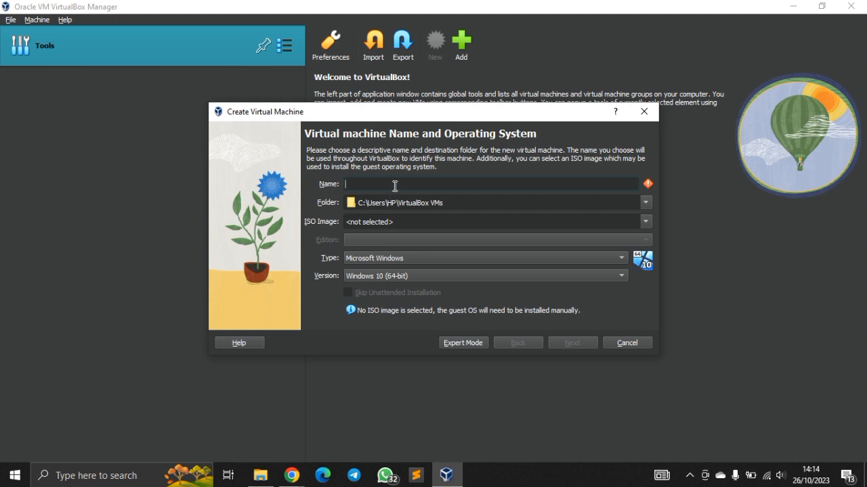
{"action": "type", "text": "UBUNTU"}
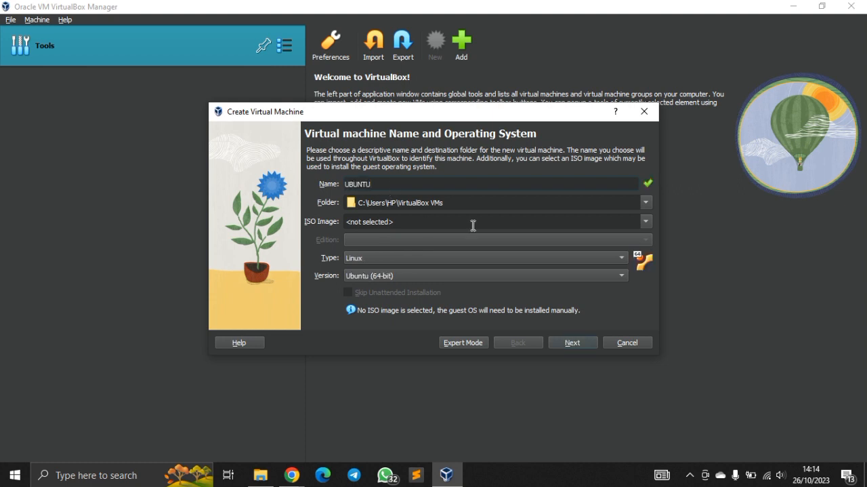
{"action": "left_click", "coordinate": [646, 223]}
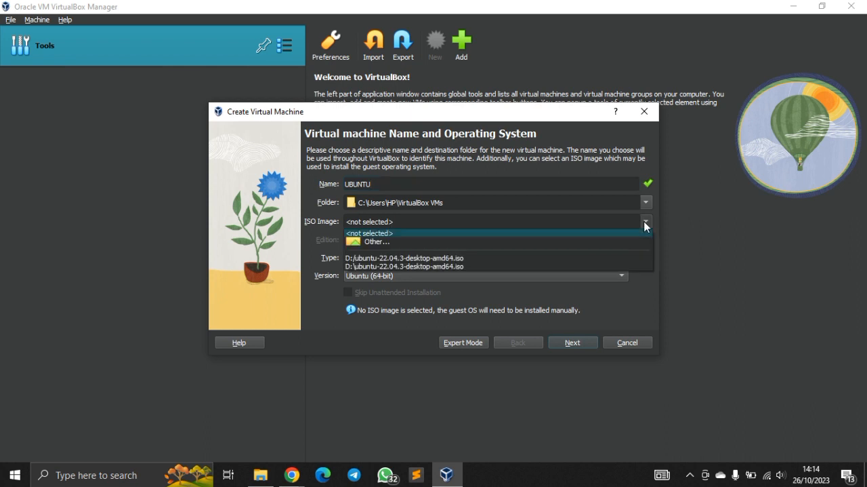
{"action": "left_click", "coordinate": [419, 243]}
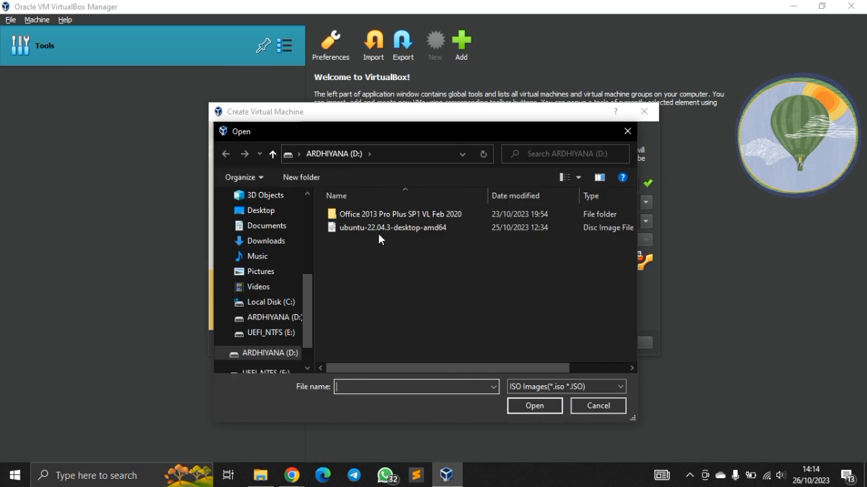
{"action": "left_click", "coordinate": [368, 229]}
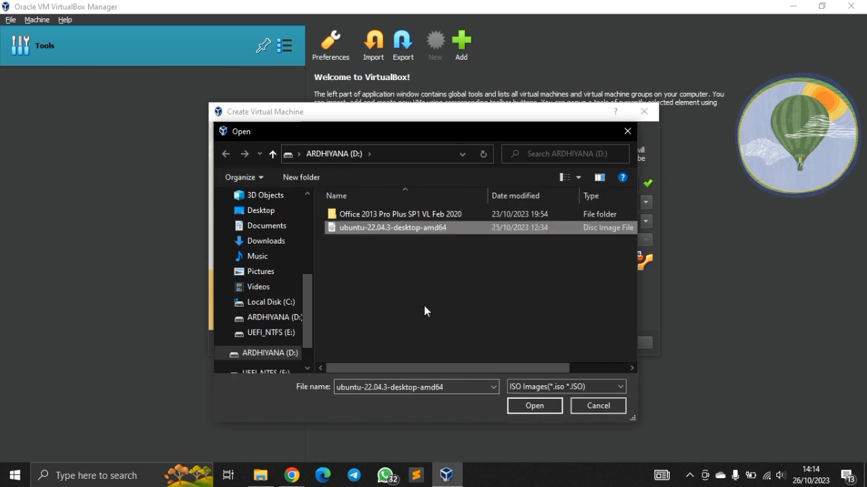
{"action": "left_click", "coordinate": [532, 406]}
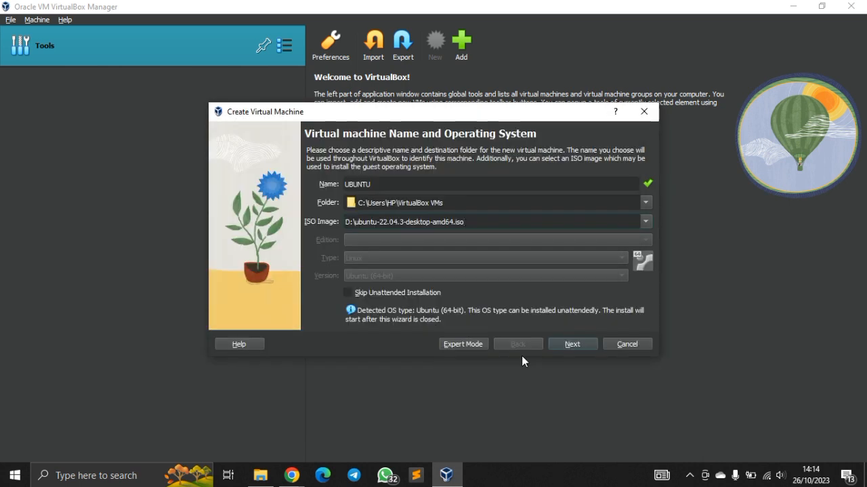
{"action": "left_click", "coordinate": [573, 343]}
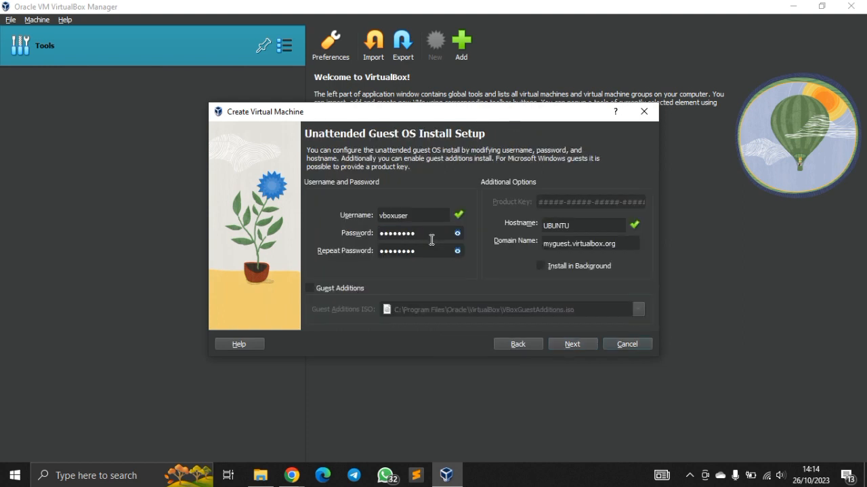
Enter and repeat a new account password in the unattended guest OS install setup, keeping the default username and hostname.
{"action": "left_click", "coordinate": [458, 233]}
{"action": "double_click", "coordinate": [393, 239]}
{"action": "type", "text": "123"}
{"action": "left_click_drag", "start_coordinate": [416, 250], "coordinate": [353, 258]}
{"action": "type", "text": "123"}
{"action": "left_click", "coordinate": [560, 342]}
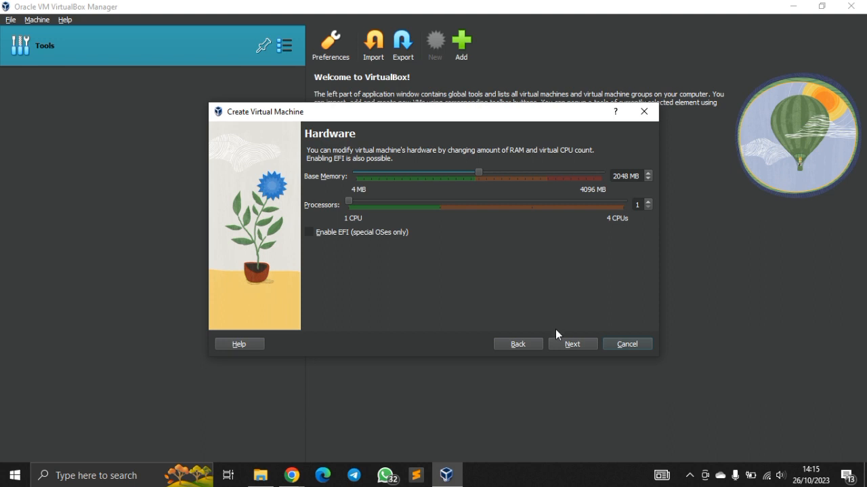
Keep the 2048 MB memory and 1 CPU, set the new virtual hard disk to 40 GB, and finish creating the machine.
{"action": "left_click", "coordinate": [569, 343]}
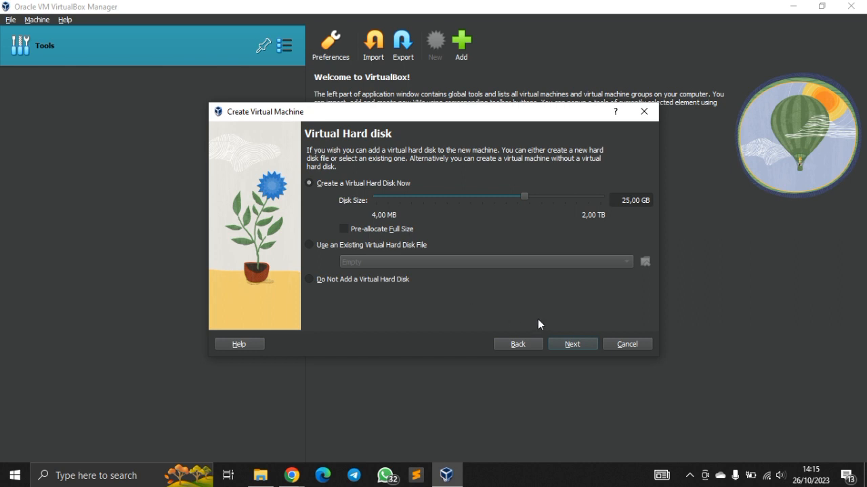
{"action": "left_click", "coordinate": [631, 202]}
{"action": "key", "text": "BackSpace"}
{"action": "key", "text": "BackSpace"}
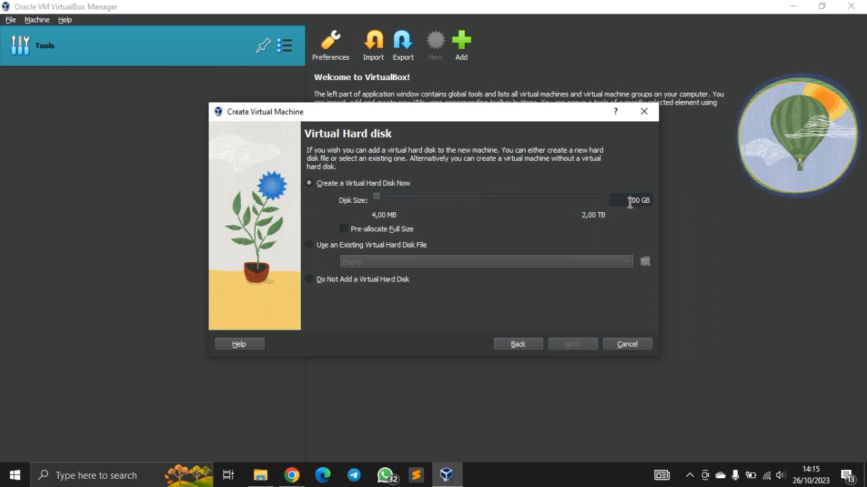
{"action": "type", "text": "40"}
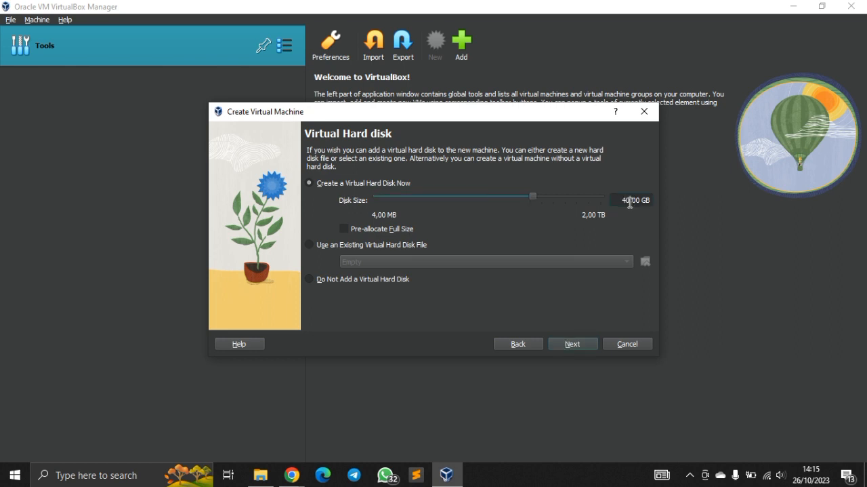
{"action": "left_click", "coordinate": [571, 343]}
{"action": "scroll", "coordinate": [519, 221], "scroll_direction": "down", "scroll_amount": 1}
{"action": "scroll", "coordinate": [519, 221], "scroll_direction": "up", "scroll_amount": 1}
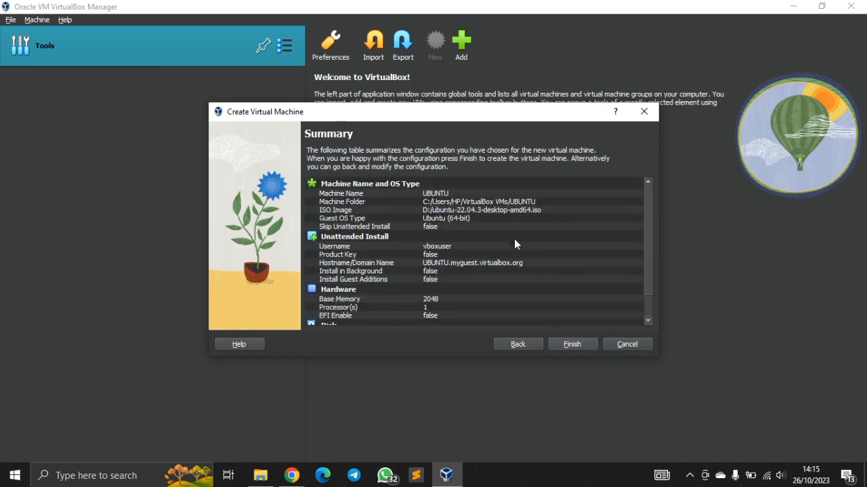
{"action": "left_click", "coordinate": [566, 345]}
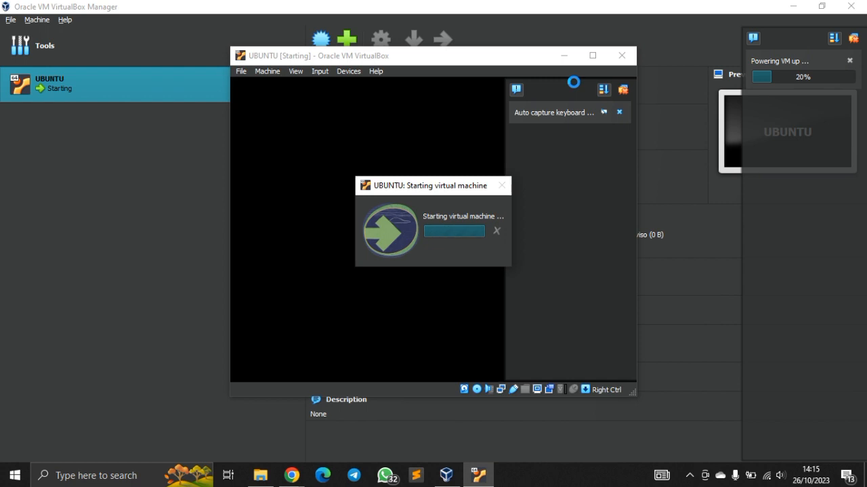
Close the running UBUNTU virtual machine by powering it off.
{"action": "left_click", "coordinate": [622, 56]}
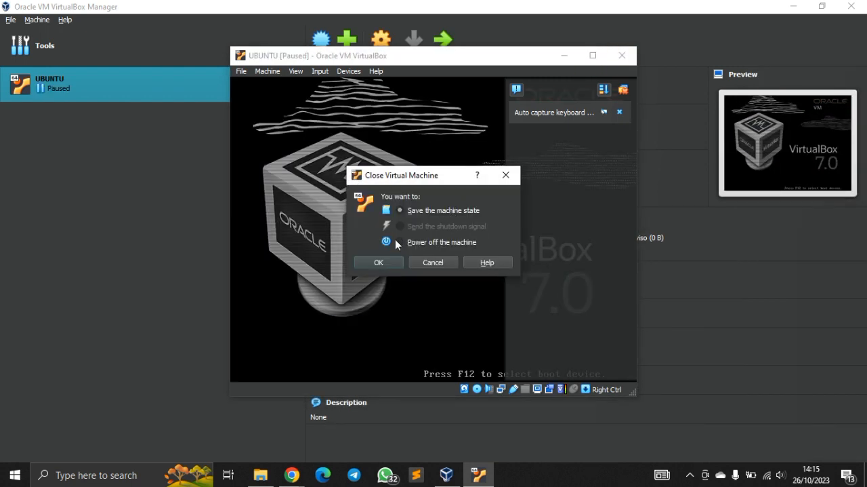
{"action": "left_click", "coordinate": [399, 242]}
{"action": "left_click", "coordinate": [390, 262]}
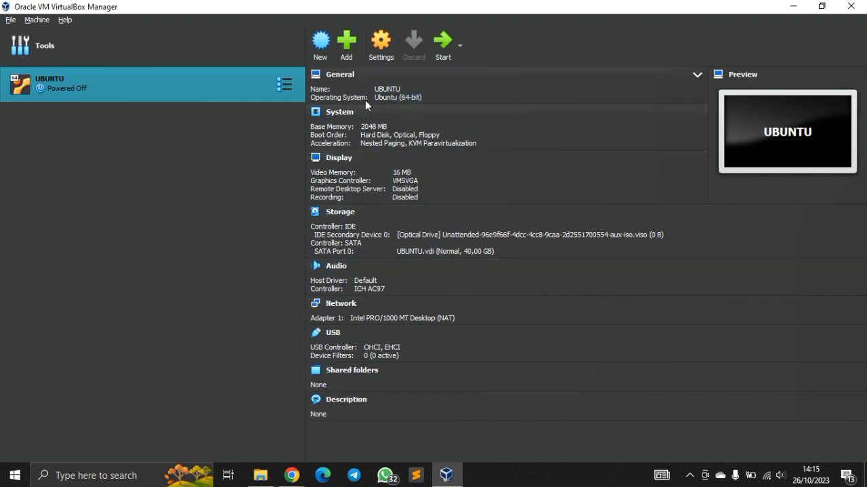
Enable network Adapter 2 of the UBUNTU machine, attach it to Bridged Adapter, and save the settings.
{"action": "left_click", "coordinate": [379, 53]}
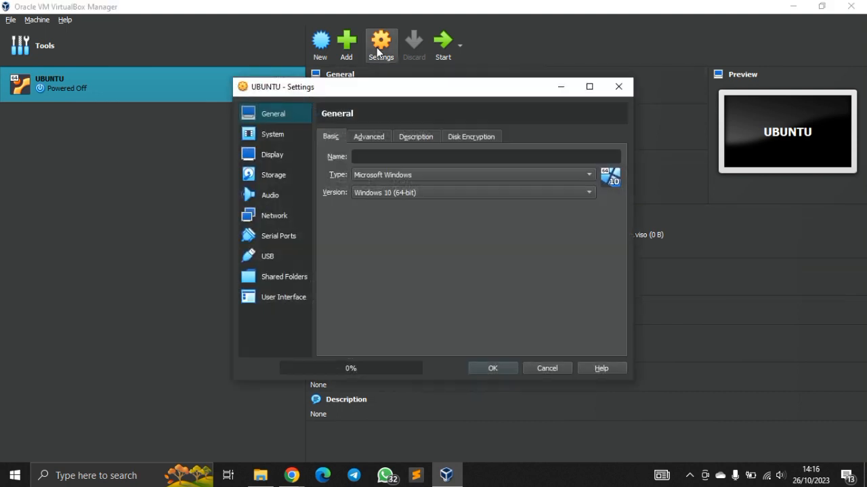
{"action": "left_click", "coordinate": [283, 218]}
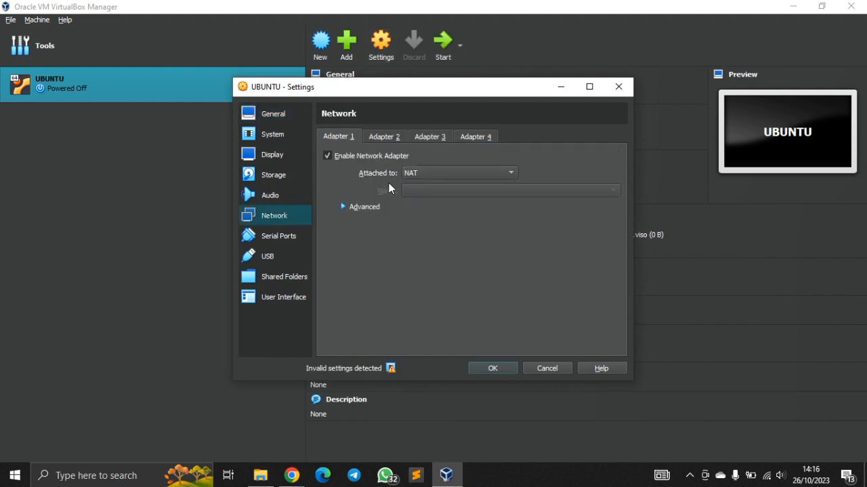
{"action": "left_click", "coordinate": [388, 137]}
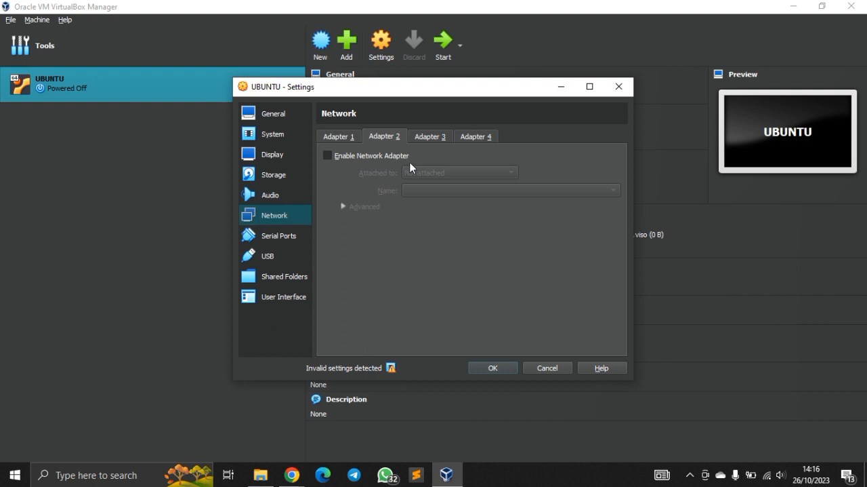
{"action": "left_click", "coordinate": [346, 157]}
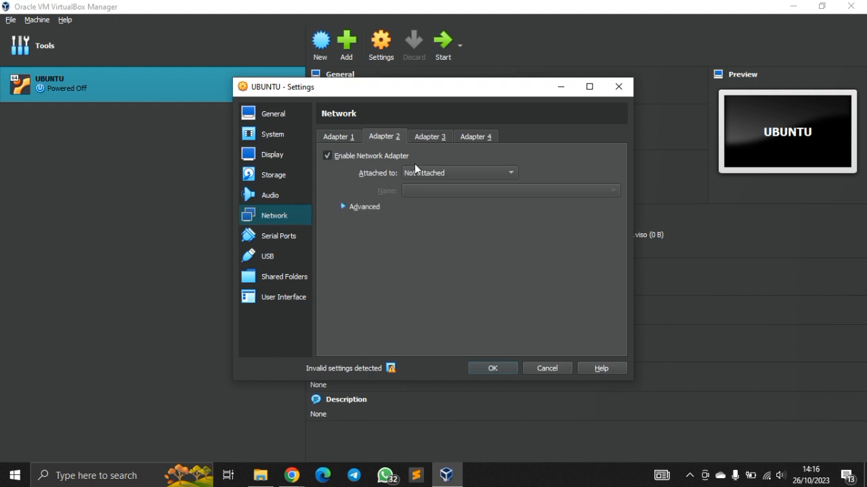
{"action": "left_click", "coordinate": [423, 172]}
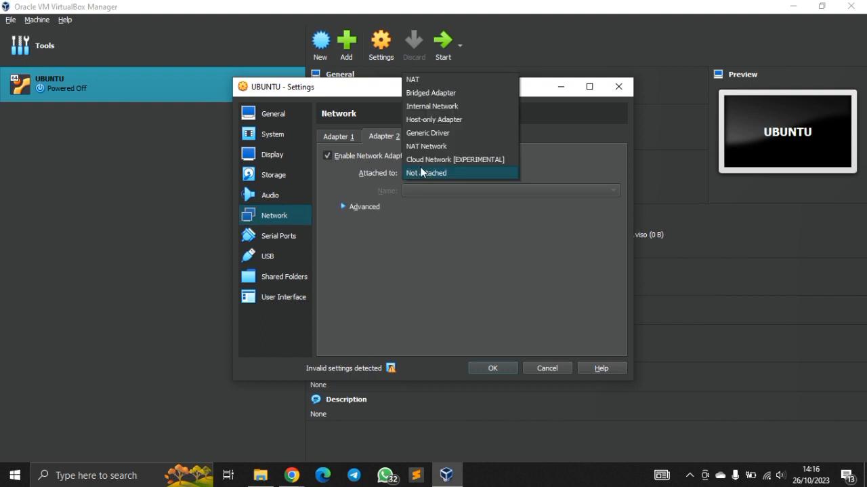
{"action": "left_click", "coordinate": [448, 102]}
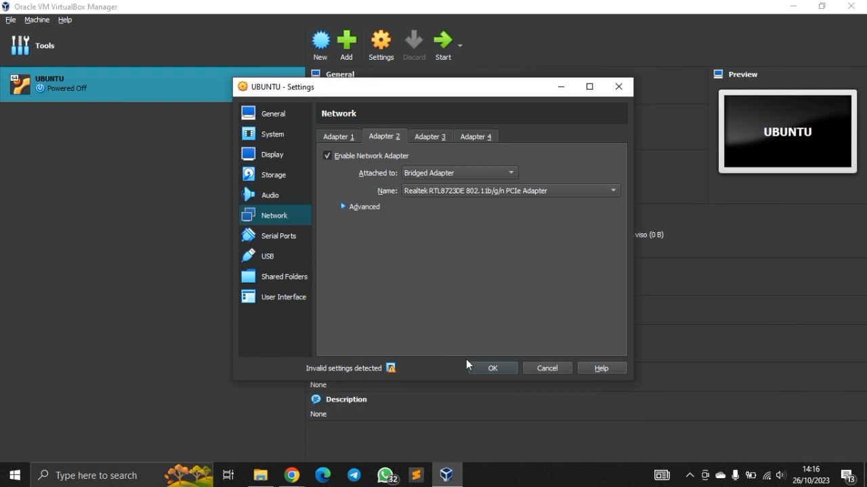
{"action": "left_click", "coordinate": [485, 369]}
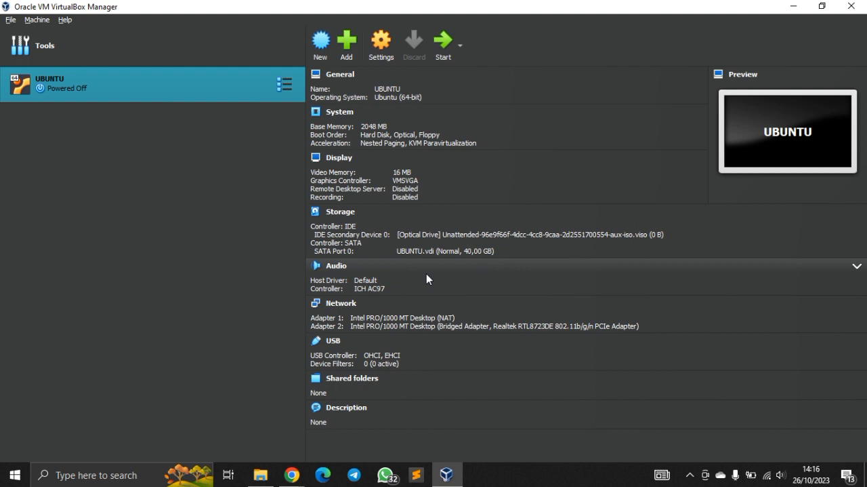
{"action": "left_click", "coordinate": [465, 237]}
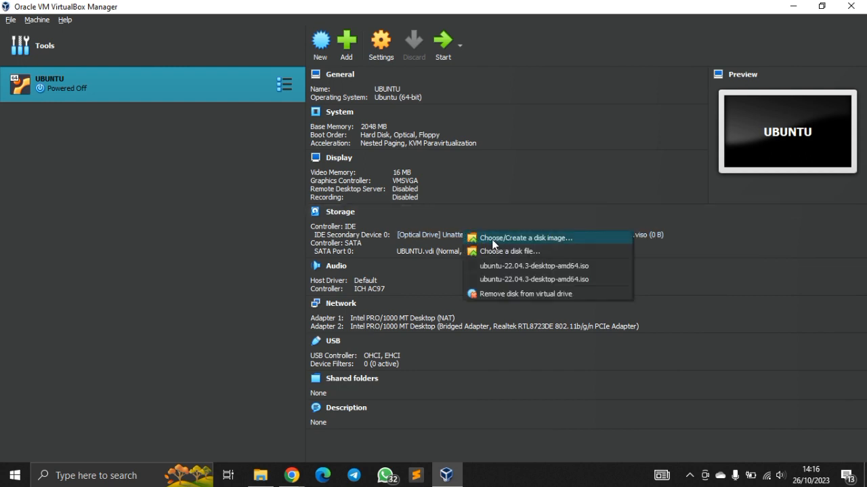
{"action": "right_click", "coordinate": [456, 238]}
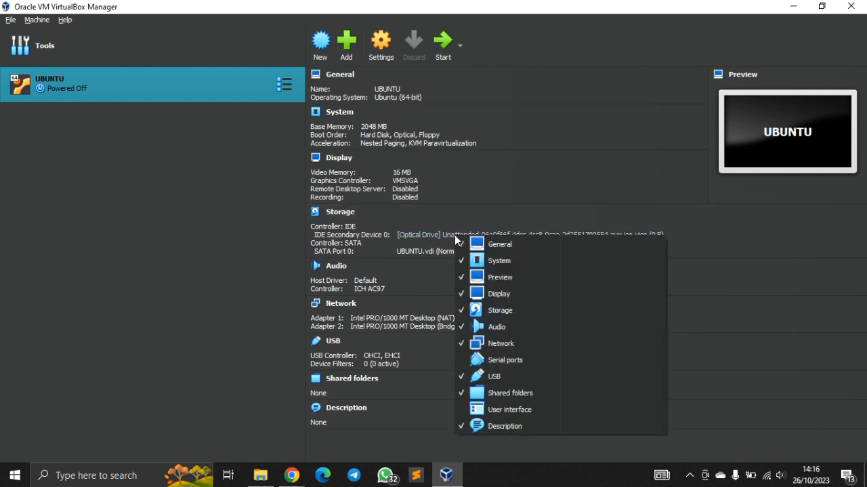
{"action": "mouse_move", "coordinate": [494, 243]}
{"action": "left_click", "coordinate": [581, 231]}
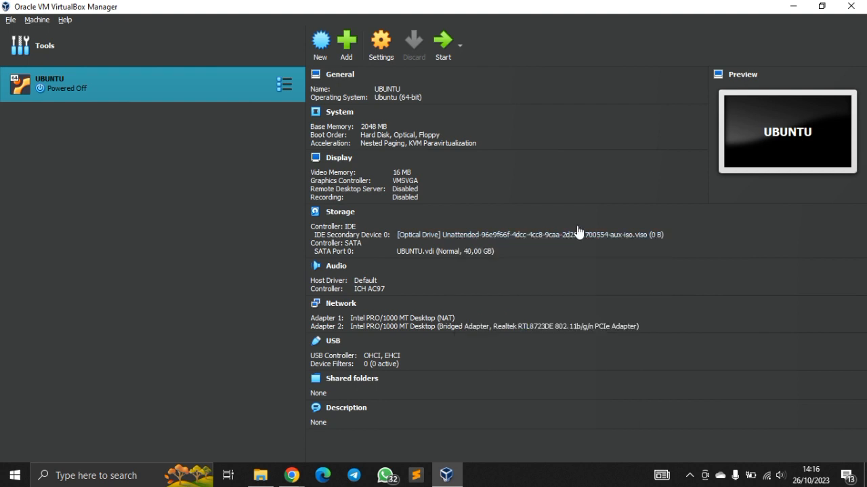
Load the ubuntu-22.04.3-desktop-amd64 disk file from drive D into the machine's IDE optical drive.
{"action": "left_click", "coordinate": [514, 239]}
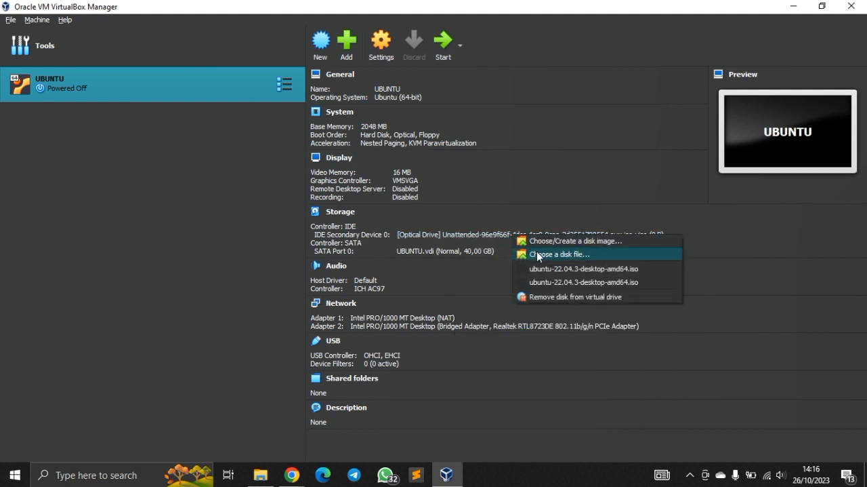
{"action": "left_click", "coordinate": [584, 256]}
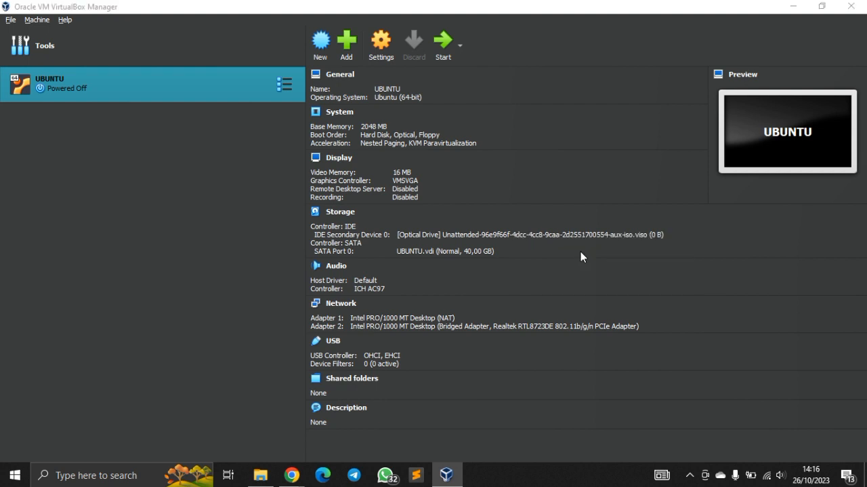
{"action": "left_click", "coordinate": [176, 120]}
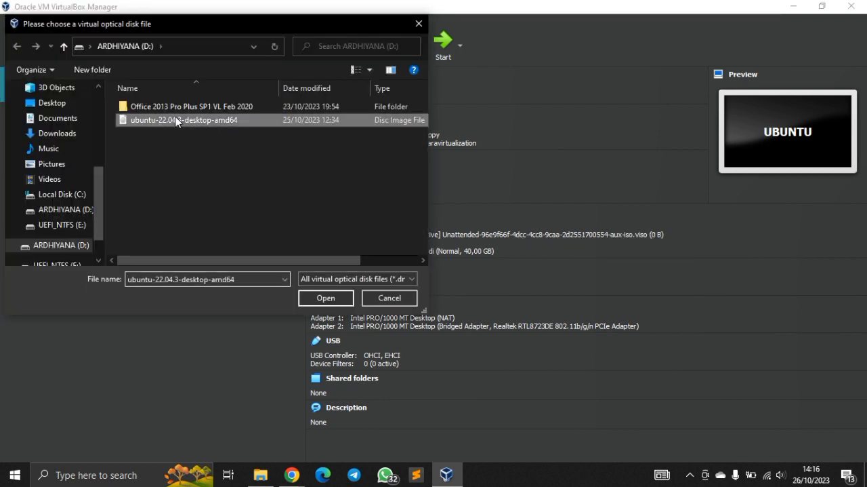
{"action": "left_click", "coordinate": [321, 299]}
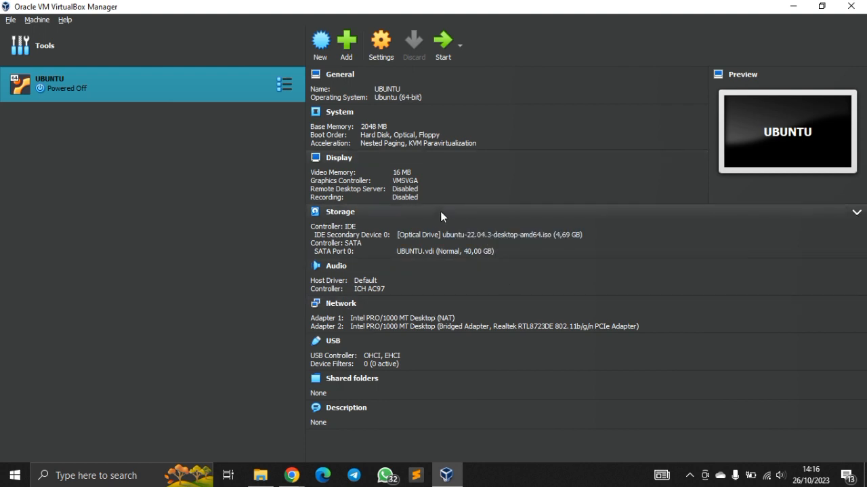
Start the UBUNTU machine, maximize its window, and boot the Try or Install Ubuntu entry.
{"action": "left_click", "coordinate": [442, 60]}
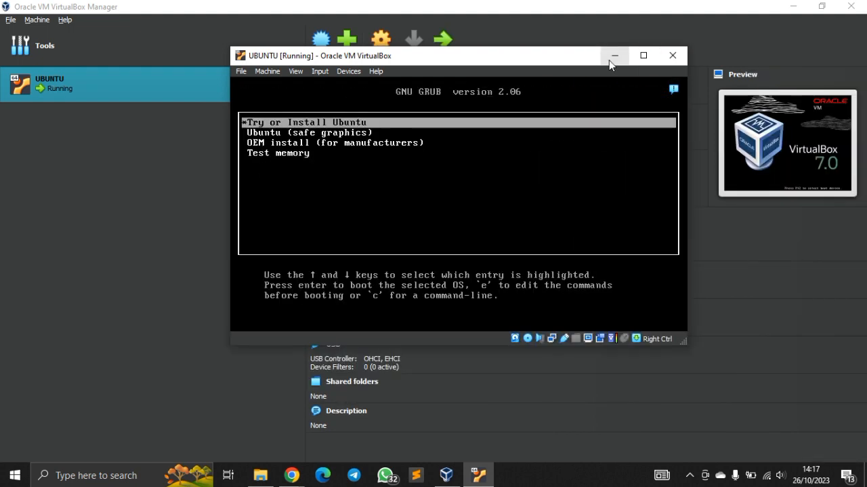
{"action": "left_click", "coordinate": [642, 57]}
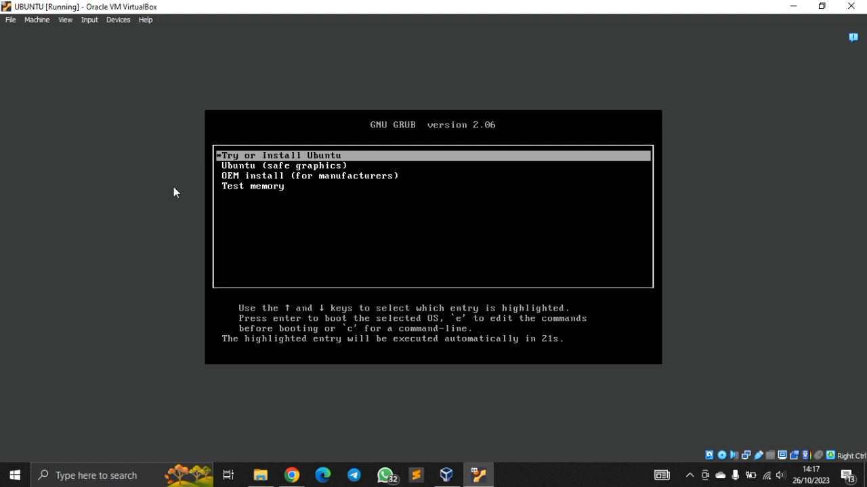
{"action": "key", "text": "Return"}
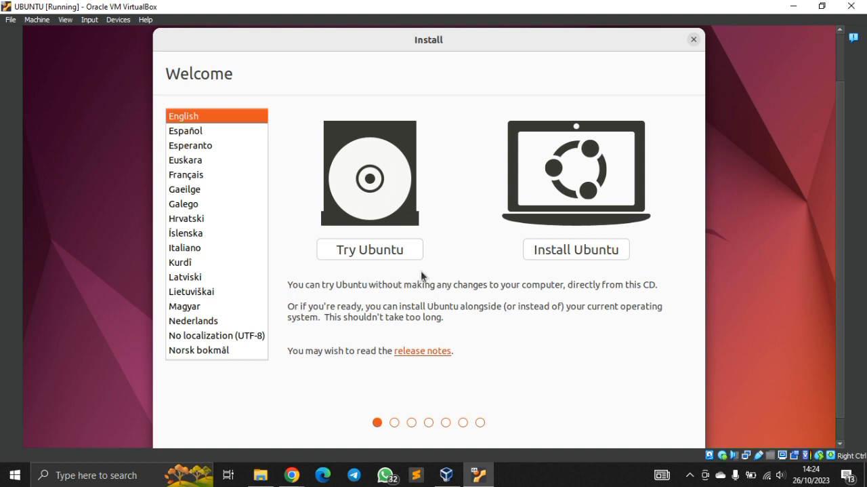
Begin installing Ubuntu with the English (US) keyboard layout and normal installation, toggling the third-party software and download-updates options.
{"action": "left_click", "coordinate": [552, 250]}
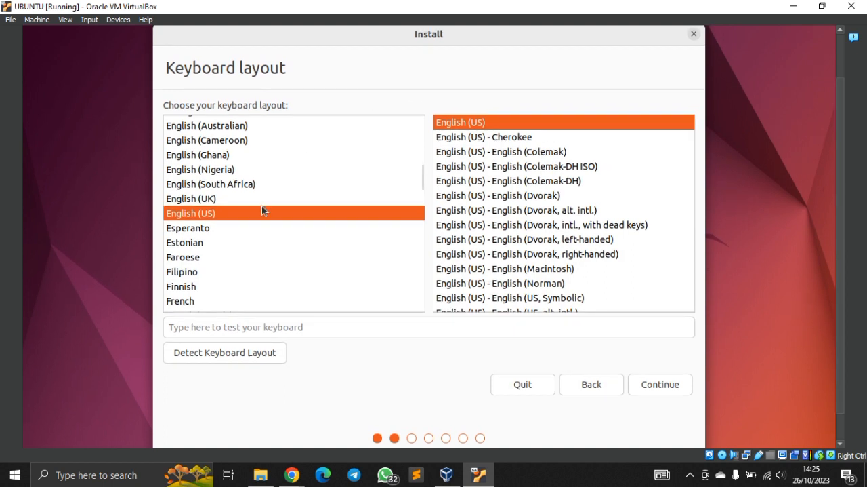
{"action": "left_click", "coordinate": [656, 385]}
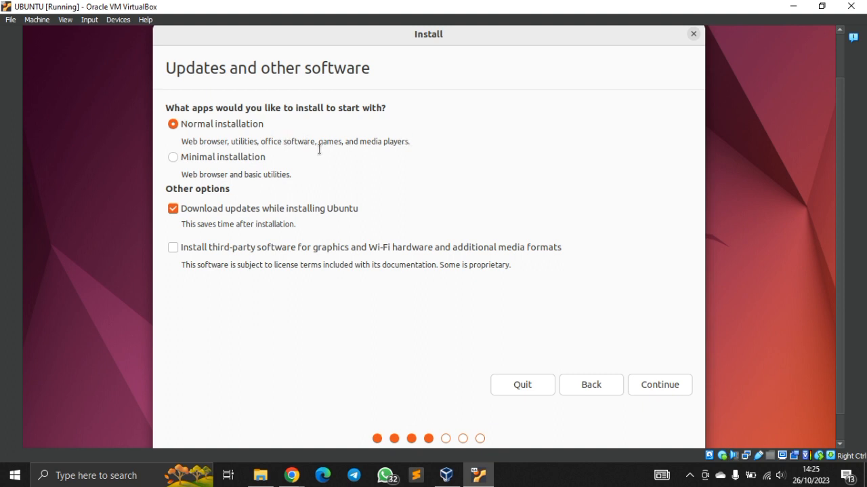
{"action": "left_click", "coordinate": [173, 249]}
{"action": "left_click", "coordinate": [173, 210]}
{"action": "left_click", "coordinate": [656, 384]}
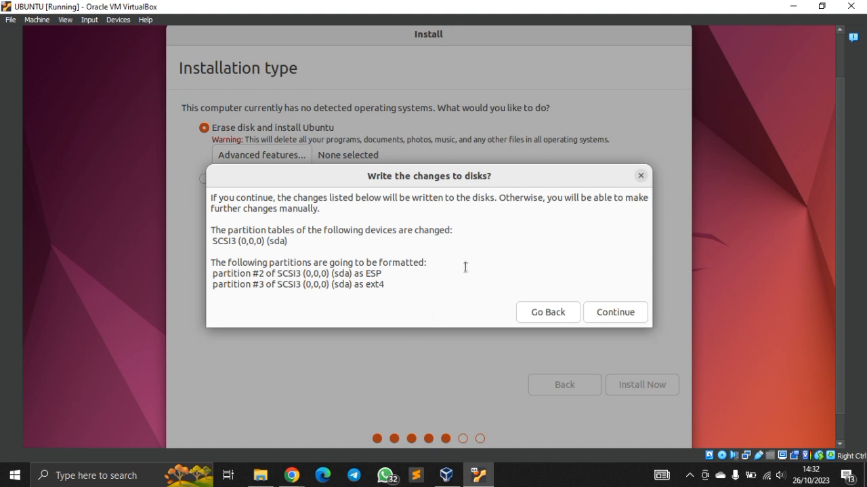
Confirm writing the partition changes to the disk and choose Jakarta as the location.
{"action": "left_click", "coordinate": [612, 312]}
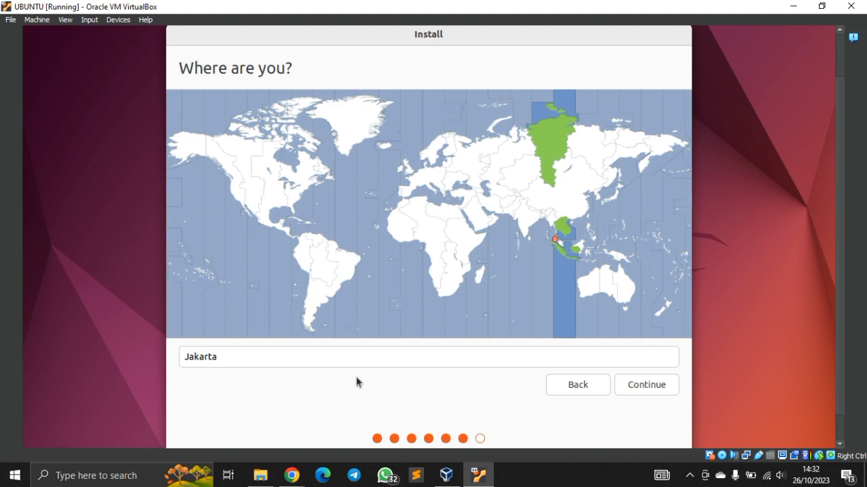
{"action": "left_click", "coordinate": [566, 254]}
{"action": "left_click", "coordinate": [637, 384]}
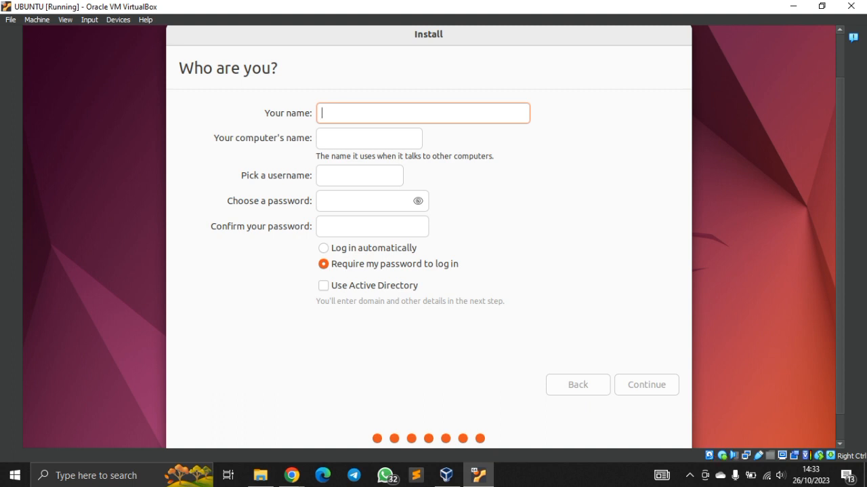
Enter home as the account's display name and set the computer's name to ubuntu-home.
{"action": "type", "text": "H"}
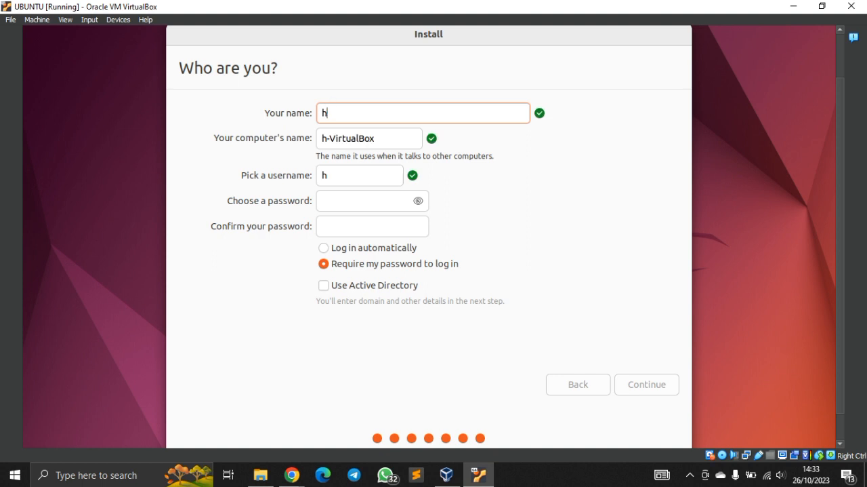
{"action": "type", "text": "ome"}
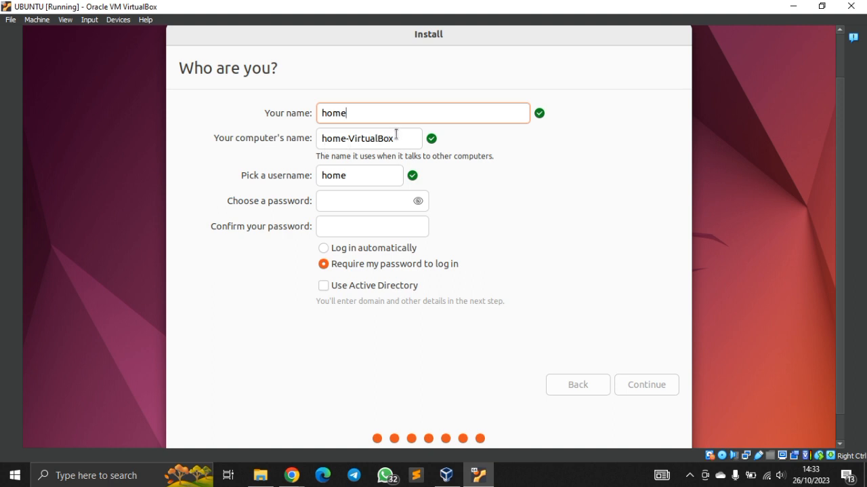
{"action": "left_click_drag", "start_coordinate": [396, 135], "coordinate": [312, 143]}
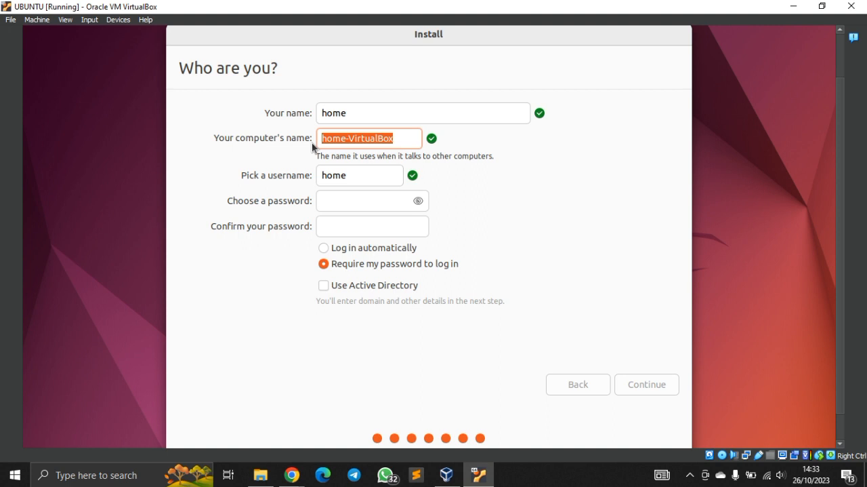
{"action": "type", "text": "ubuntu"}
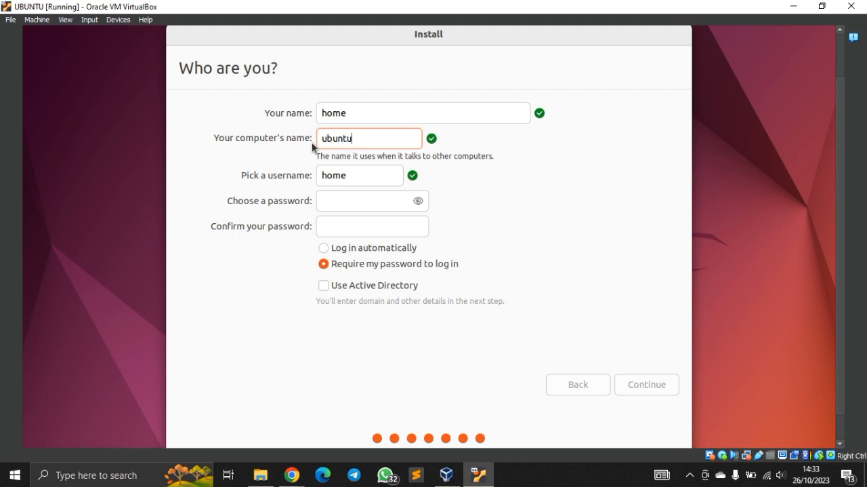
{"action": "type", "text": "-home"}
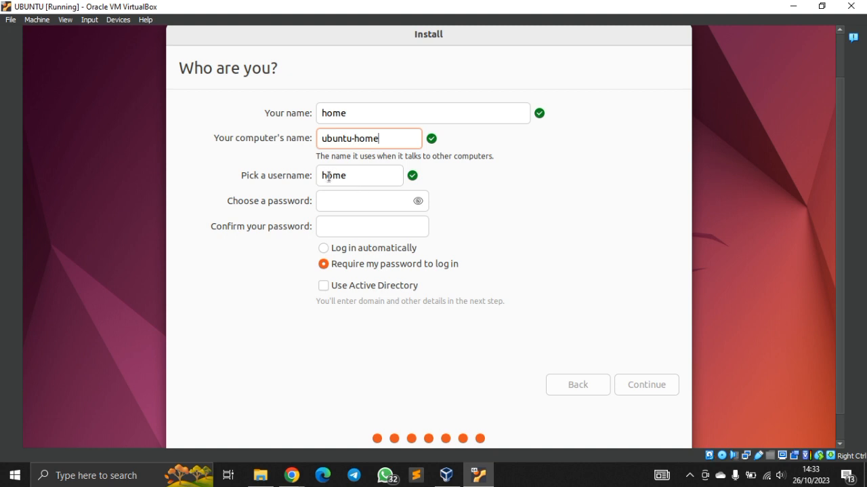
Choose and confirm the account password with its characters shown, and continue the installation.
{"action": "left_click", "coordinate": [329, 202]}
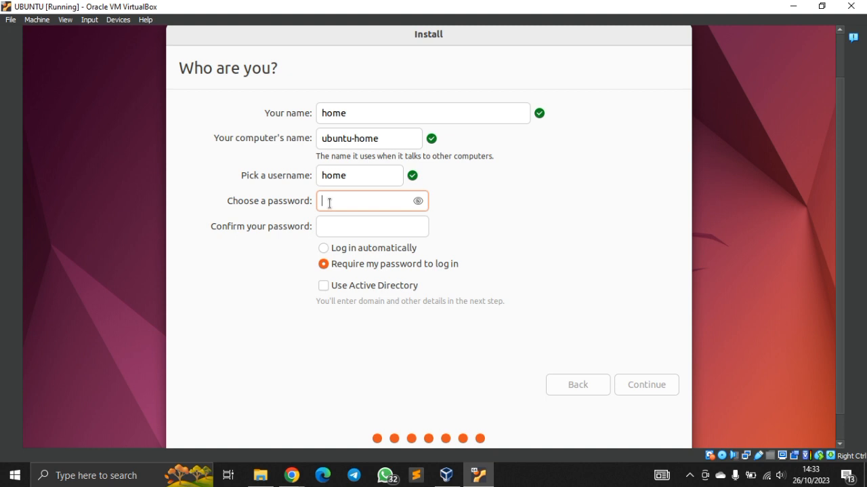
{"action": "type", "text": "123"}
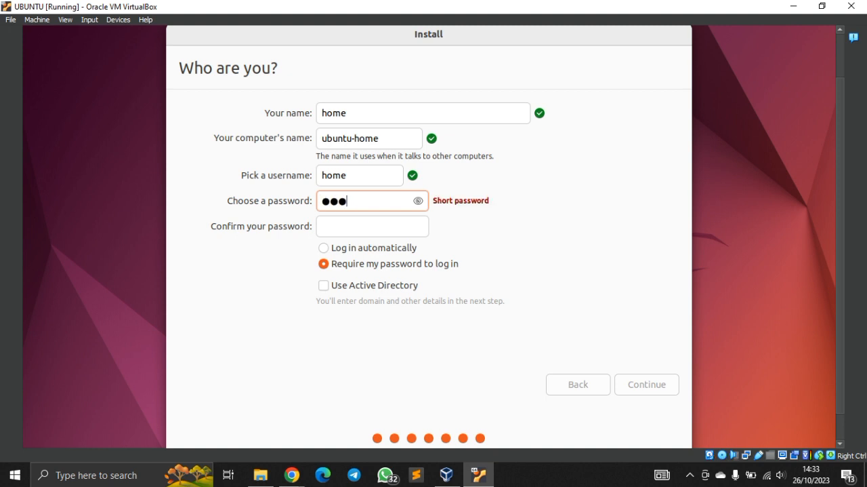
{"action": "left_click", "coordinate": [417, 200]}
{"action": "left_click", "coordinate": [374, 218]}
{"action": "type", "text": "123"}
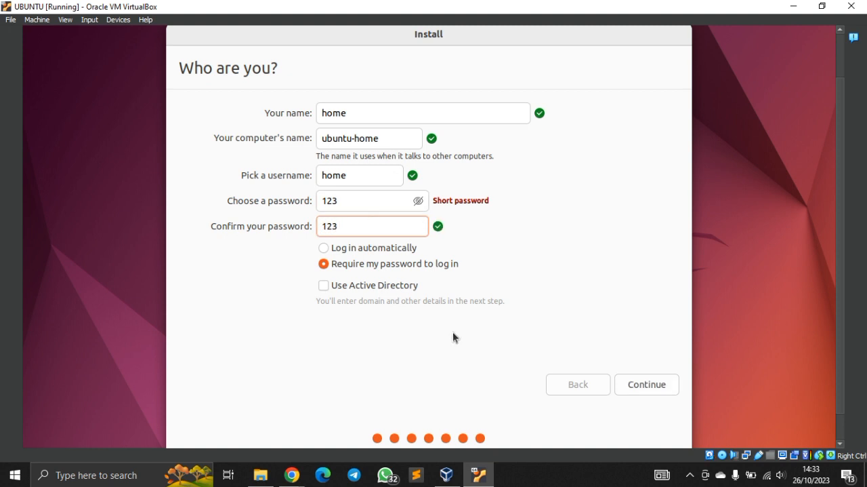
{"action": "left_click", "coordinate": [635, 381]}
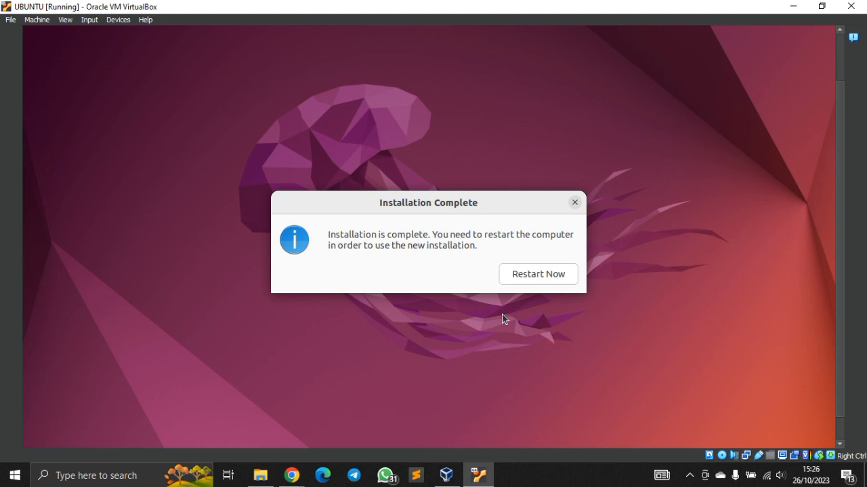
Restart the machine to use the new installation, continuing past the request to remove the installation medium.
{"action": "left_click", "coordinate": [536, 281]}
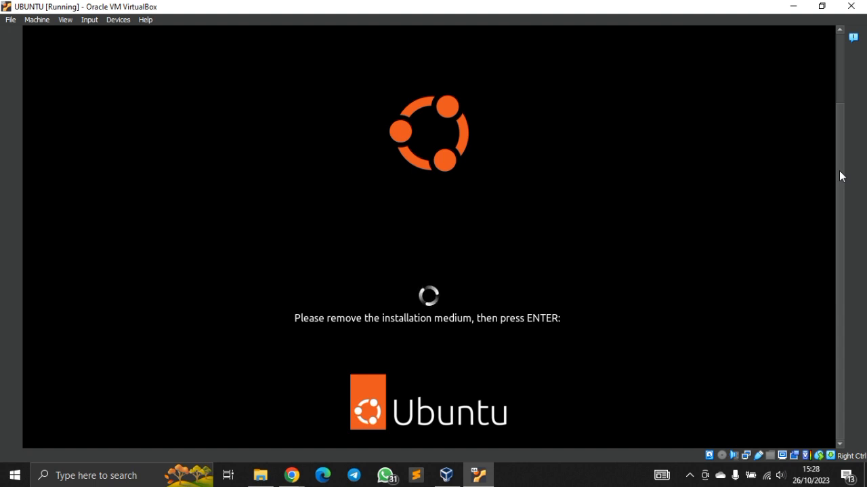
{"action": "key", "text": "Return"}
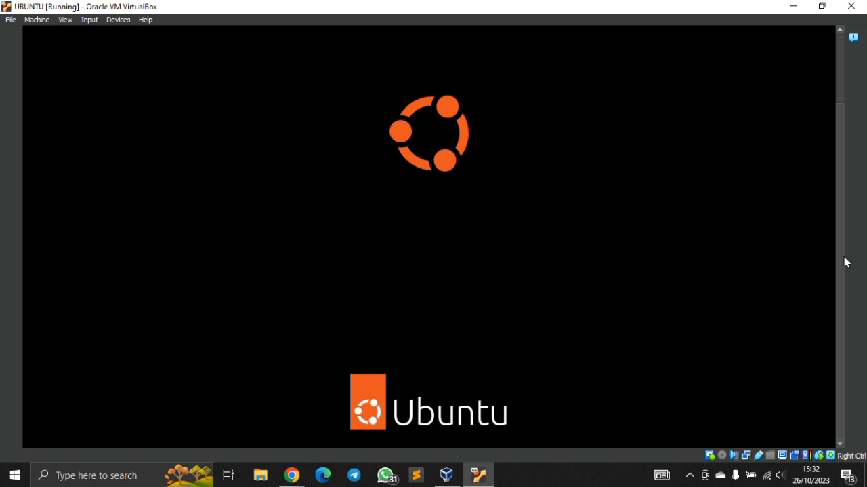
{"action": "left_click", "coordinate": [854, 37]}
{"action": "left_click", "coordinate": [746, 37]}
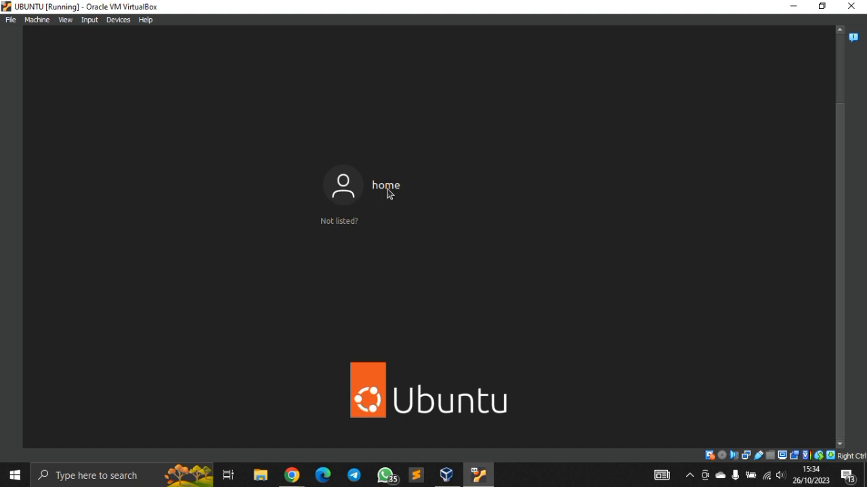
Log in to the home account with its password and bring the upper part of the desktop into view.
{"action": "left_click", "coordinate": [425, 197]}
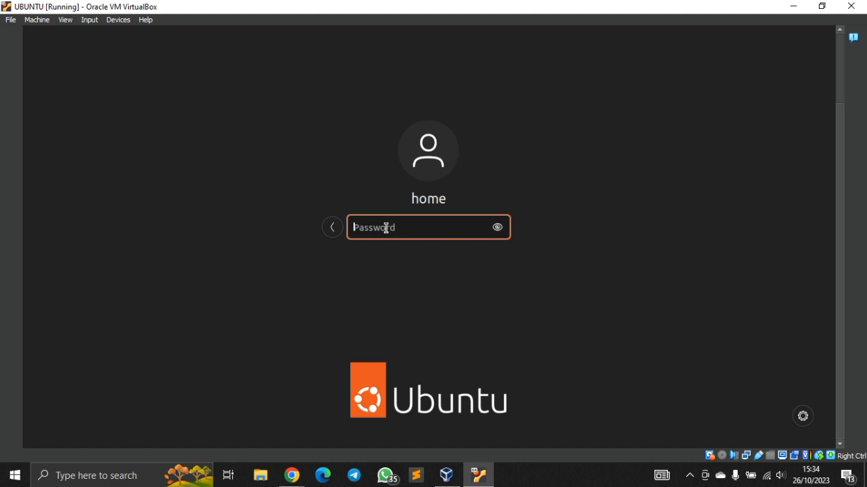
{"action": "type", "text": "***"}
{"action": "key", "text": "Return"}
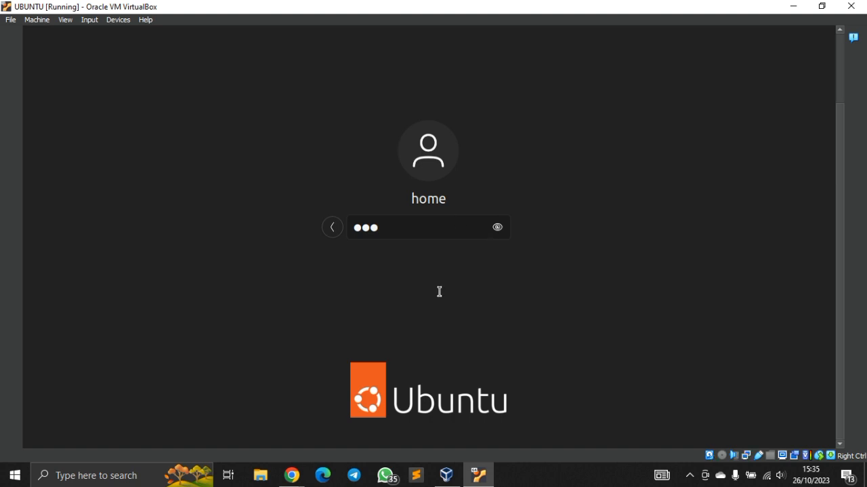
{"action": "key", "text": "Return"}
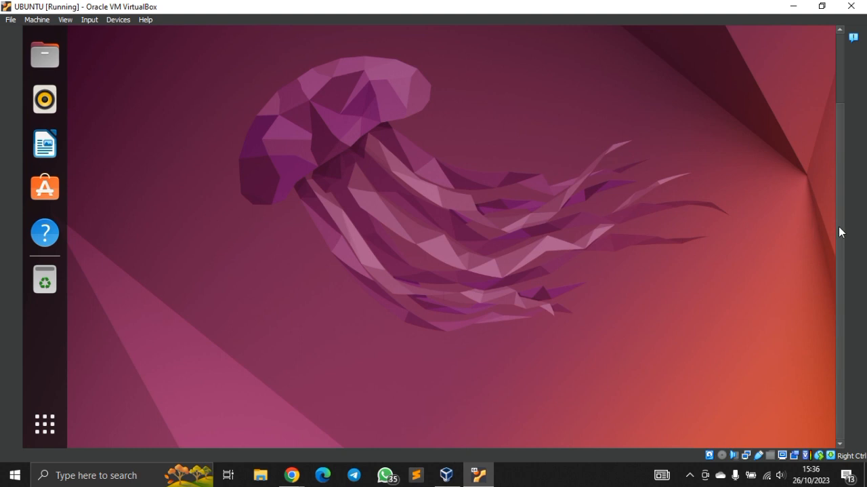
{"action": "left_click_drag", "start_coordinate": [839, 226], "coordinate": [844, 162]}
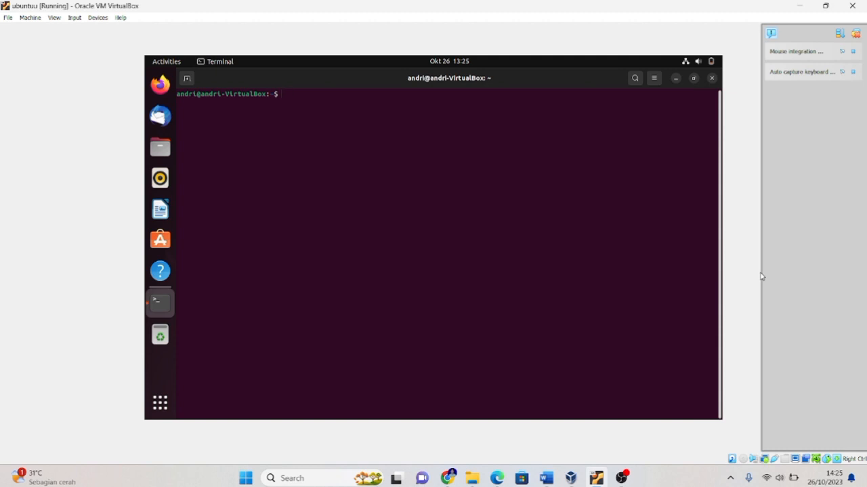
Switch the terminal session to root with su - and enter the root password.
{"action": "type", "text": "su -"}
{"action": "key", "text": "Return"}
{"action": "key", "text": "Return"}
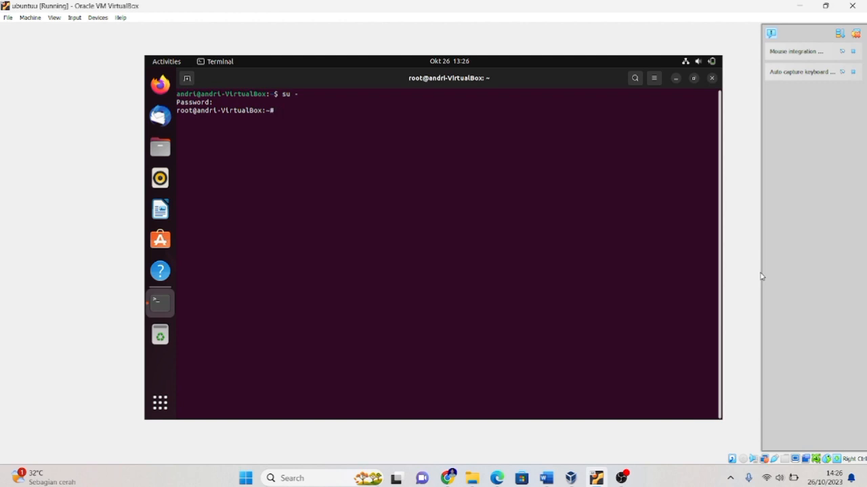
Open /etc/network/interfaces in nano with sudo.
{"action": "type", "text": "sudo nano /etc/netw"}
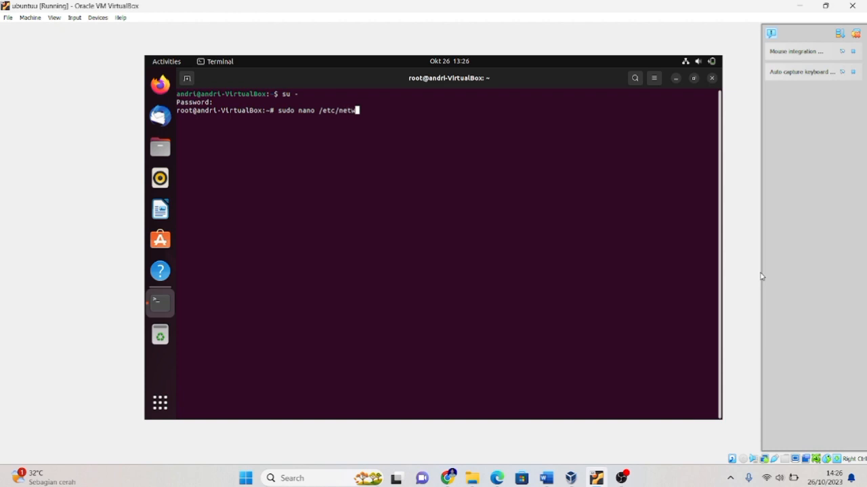
{"action": "type", "text": "ork/interfaces"}
{"action": "key", "text": "Return"}
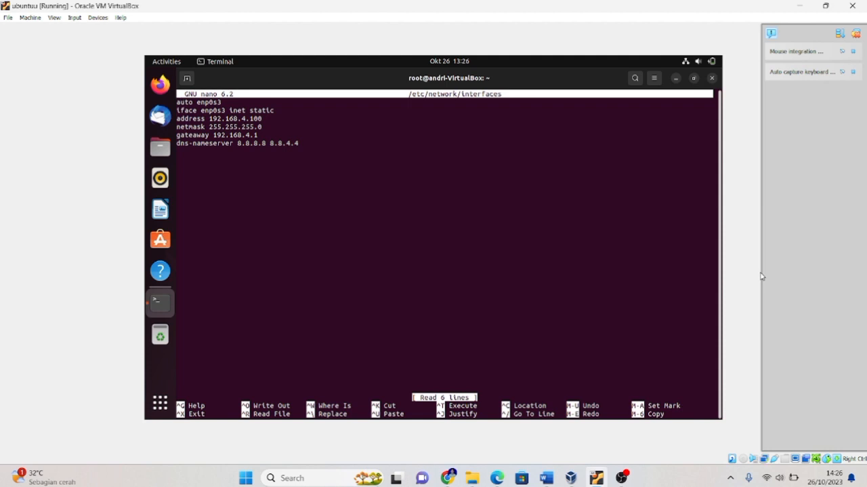
Review the static enp0s3 settings, write the interfaces file under its existing name, and exit nano.
{"action": "key", "text": "Down"}
{"action": "key", "text": "Down"}
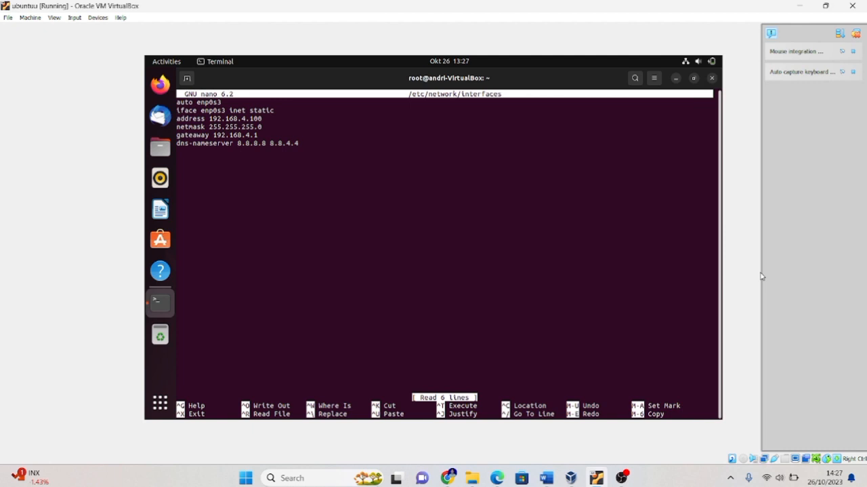
{"action": "key", "text": "ctrl+o"}
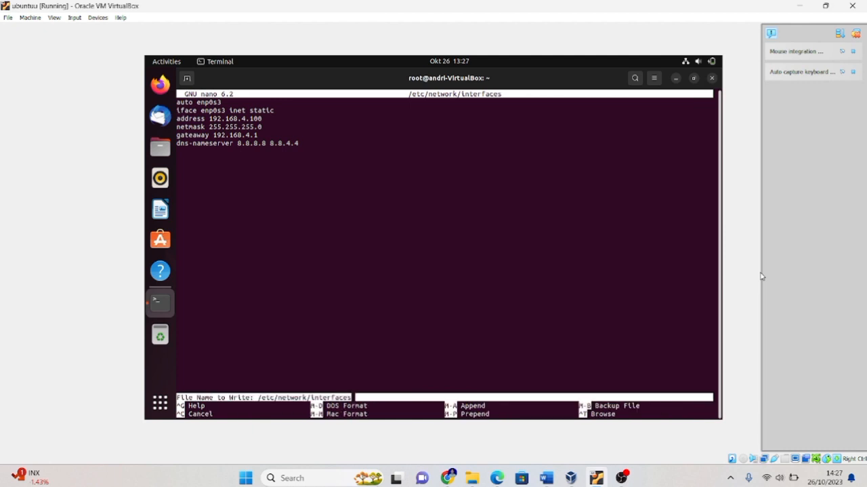
{"action": "key", "text": "Return"}
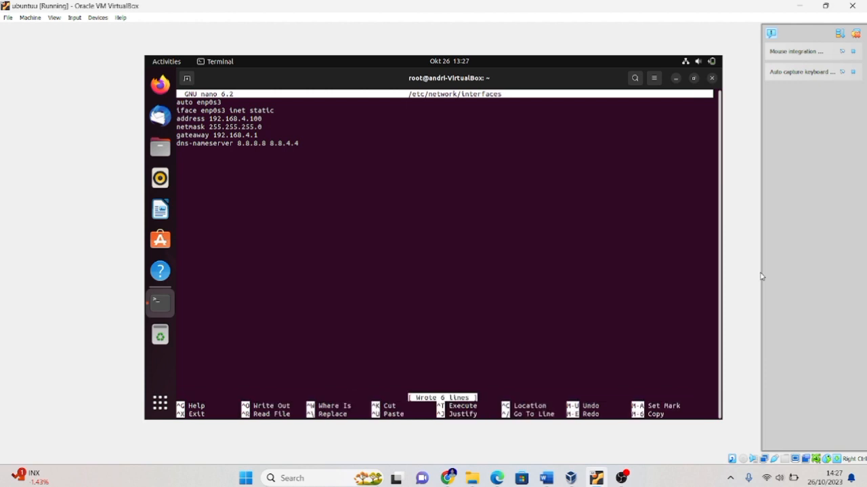
{"action": "key", "text": "ctrl+x"}
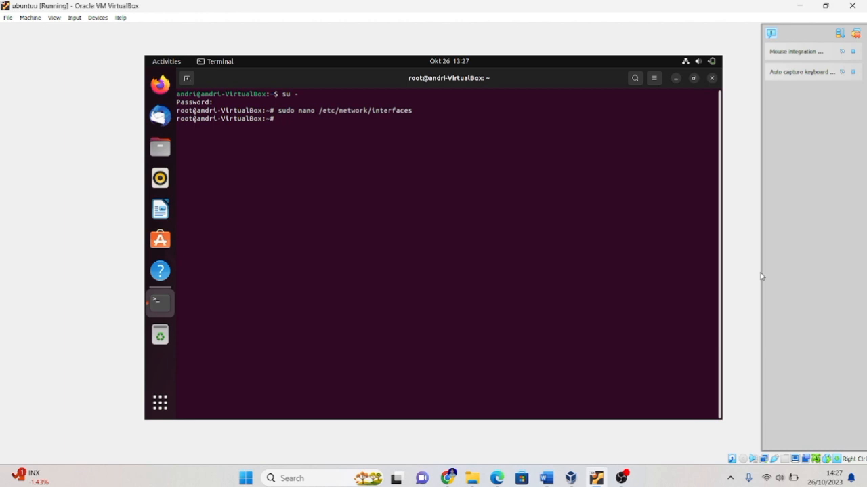
Restart the NetworkManager service with sudo systemctl restart NetworkManager.
{"action": "type", "text": "sudo systemctl restart Ne"}
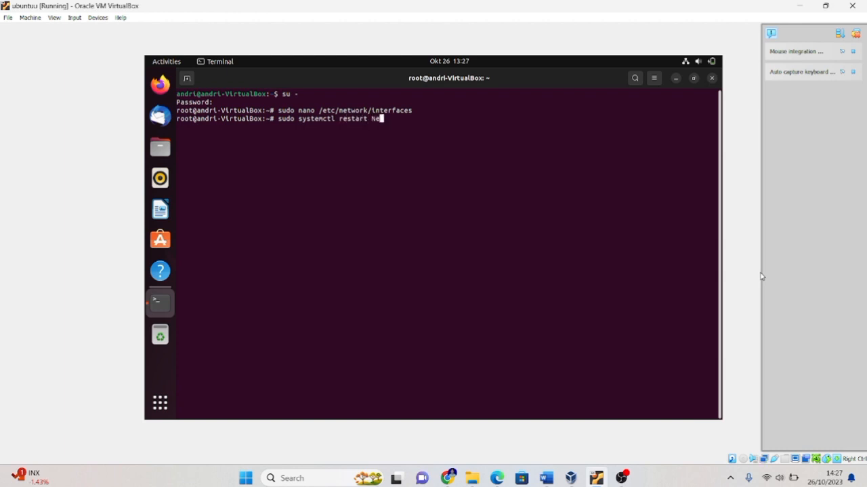
{"action": "type", "text": "tworkManager"}
{"action": "key", "text": "Return"}
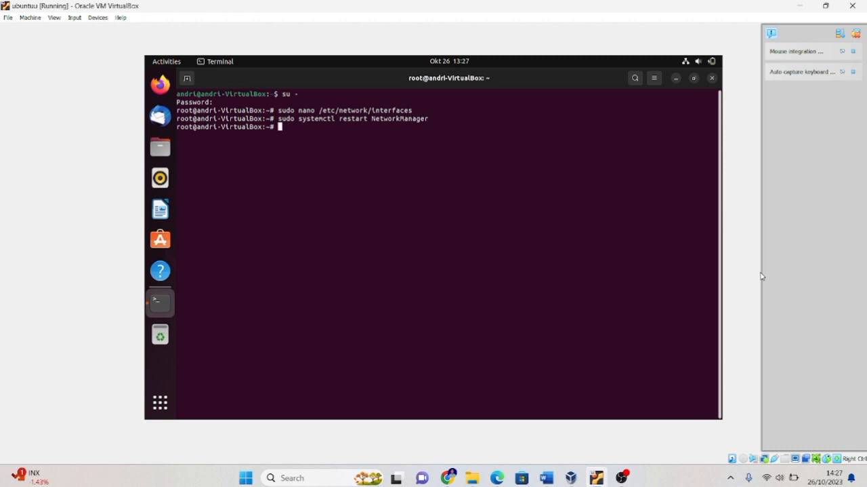
Refresh the package lists with sudo apt update.
{"action": "type", "text": "sudo apt update"}
{"action": "key", "text": "Return"}
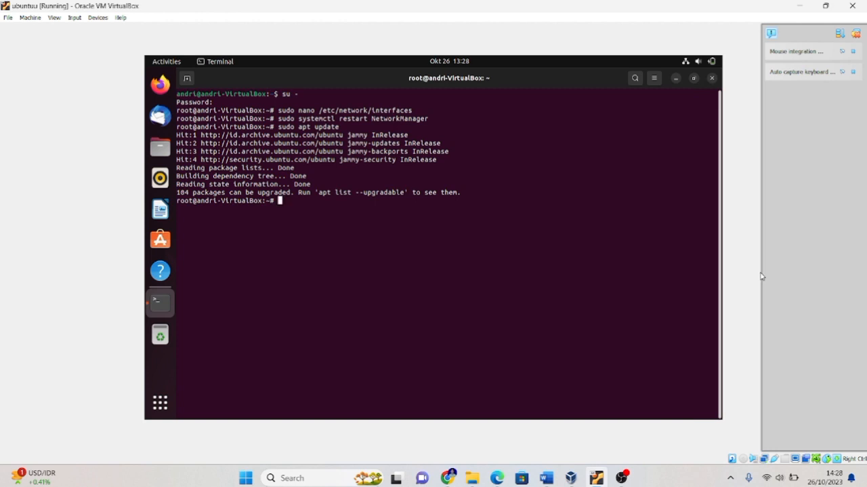
Run sudo apt install isc-dhcp-server to install the DHCP server package.
{"action": "type", "text": "sudo apt install isc-dhcp-server"}
{"action": "key", "text": "Return"}
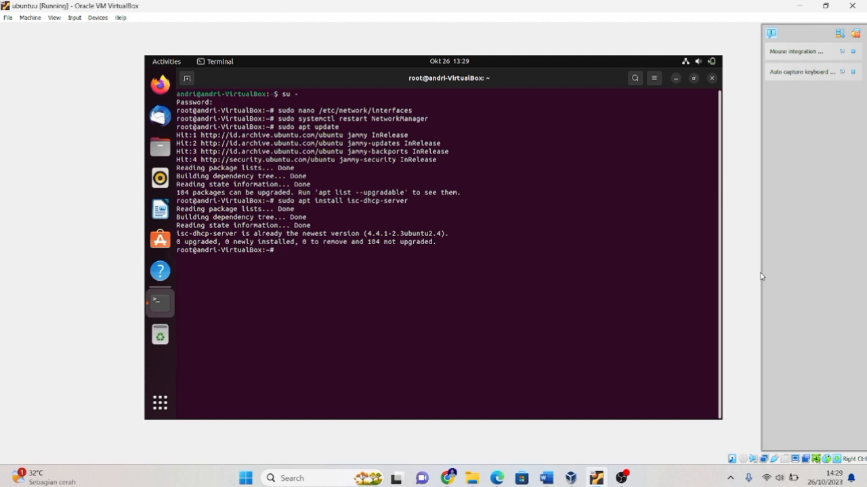
Open the DHCP server configuration /etc/dhcp/dhcpd.conf in nano with sudo.
{"action": "type", "text": "sudo nano /etc/dhcp/dhcpd.conf"}
{"action": "key", "text": "Return"}
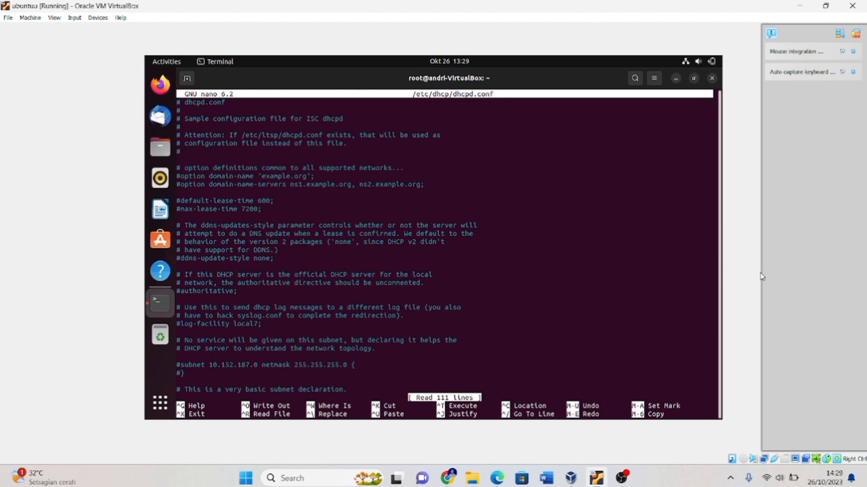
Uncomment the max-lease-time 7200 and default-lease-time 600 lines in the internal subnet block of dhcpd.conf.
{"action": "key", "text": "Down"}
{"action": "key", "text": "Down"}
{"action": "key", "text": "Down"}
{"action": "key", "text": "Down"}
{"action": "key", "text": "Down"}
{"action": "key", "text": "Down"}
{"action": "key", "text": "Down"}
{"action": "key", "text": "Down"}
{"action": "key", "text": "Down"}
{"action": "key", "text": "Down"}
{"action": "key", "text": "Down"}
{"action": "key", "text": "Down"}
{"action": "key", "text": "Down"}
{"action": "key", "text": "Down"}
{"action": "key", "text": "Down"}
{"action": "key", "text": "Down"}
{"action": "key", "text": "Down"}
{"action": "key", "text": "Down"}
{"action": "key", "text": "Down"}
{"action": "key", "text": "Down"}
{"action": "key", "text": "Down"}
{"action": "key", "text": "Down"}
{"action": "key", "text": "Down"}
{"action": "key", "text": "Down"}
{"action": "key", "text": "Down"}
{"action": "key", "text": "Down"}
{"action": "key", "text": "Down"}
{"action": "key", "text": "Down"}
{"action": "key", "text": "Down"}
{"action": "key", "text": "Down"}
{"action": "key", "text": "Down"}
{"action": "key", "text": "Down"}
{"action": "key", "text": "Down"}
{"action": "key", "text": "Down"}
{"action": "key", "text": "Down"}
{"action": "key", "text": "Down"}
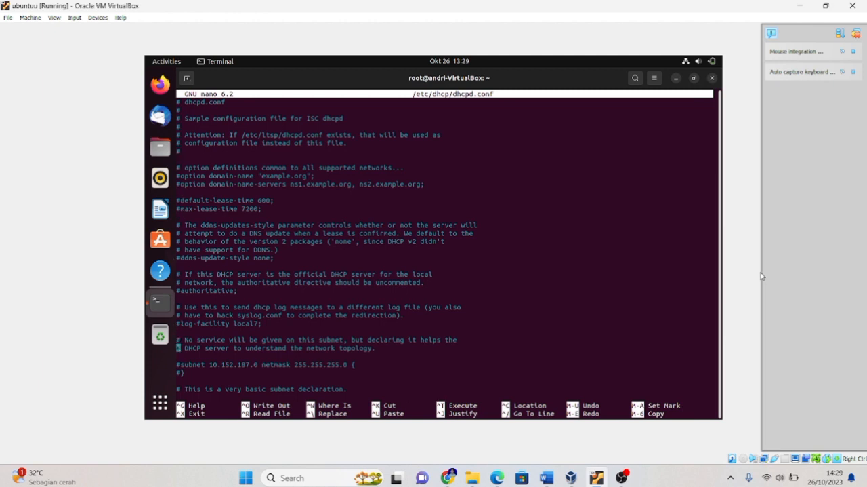
{"action": "key", "text": "Down"}
{"action": "key", "text": "Down"}
{"action": "key", "text": "Down"}
{"action": "key", "text": "Down"}
{"action": "key", "text": "Down"}
{"action": "key", "text": "Down"}
{"action": "key", "text": "Down"}
{"action": "key", "text": "Down"}
{"action": "key", "text": "Down"}
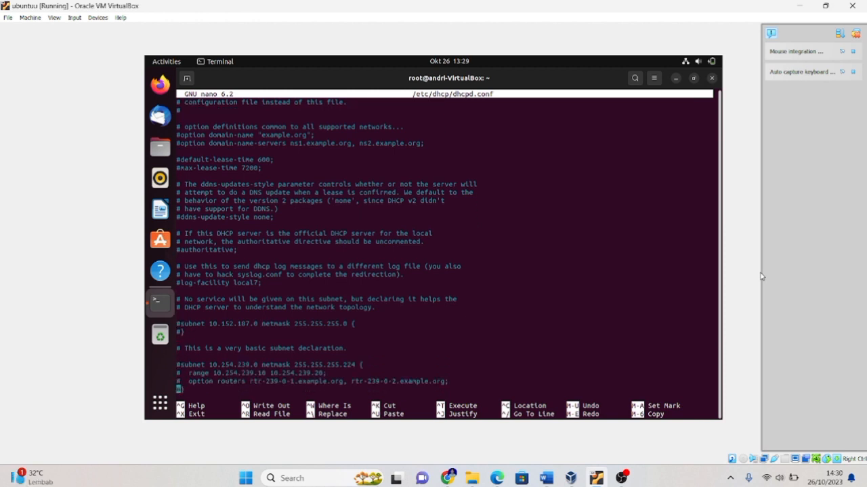
{"action": "key", "text": "Down"}
{"action": "key", "text": "Down"}
{"action": "key", "text": "Down"}
{"action": "key", "text": "Down"}
{"action": "key", "text": "Down"}
{"action": "key", "text": "Down"}
{"action": "key", "text": "Down"}
{"action": "key", "text": "Down"}
{"action": "key", "text": "Down"}
{"action": "key", "text": "Down"}
{"action": "key", "text": "Down"}
{"action": "key", "text": "Down"}
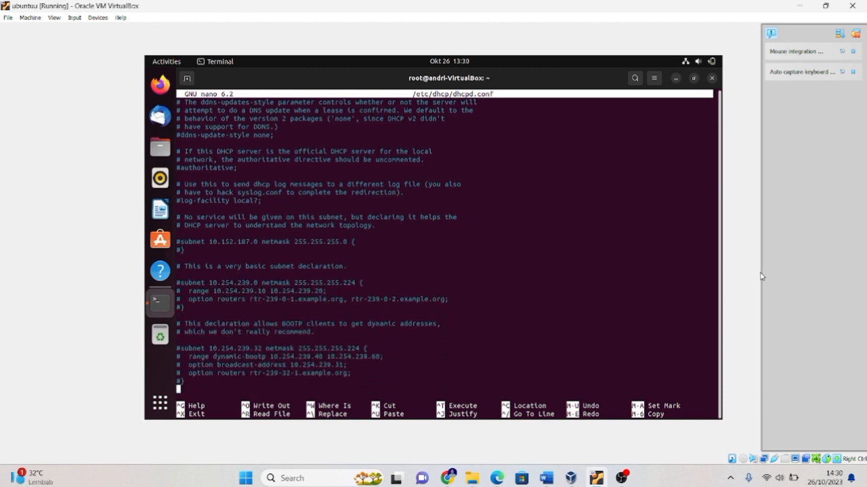
{"action": "key", "text": "Down"}
{"action": "key", "text": "Down"}
{"action": "key", "text": "Down"}
{"action": "key", "text": "Down"}
{"action": "key", "text": "Down"}
{"action": "key", "text": "Down"}
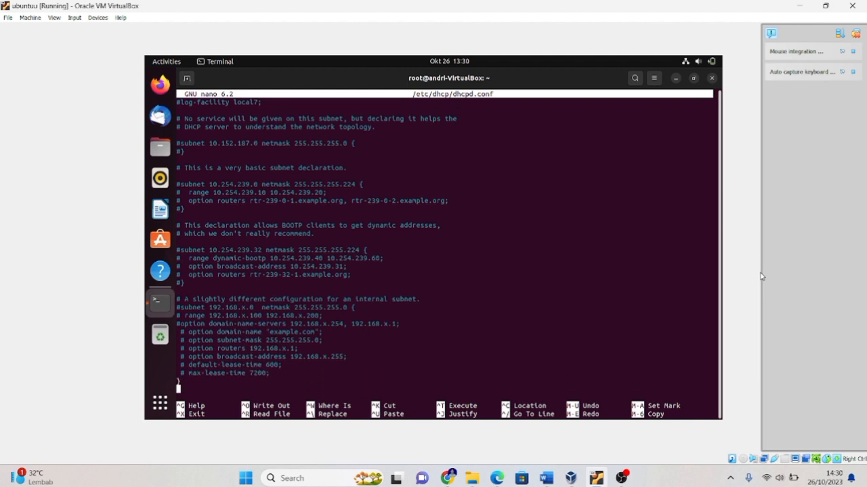
{"action": "key", "text": "Down"}
{"action": "key", "text": "Down"}
{"action": "key", "text": "Down"}
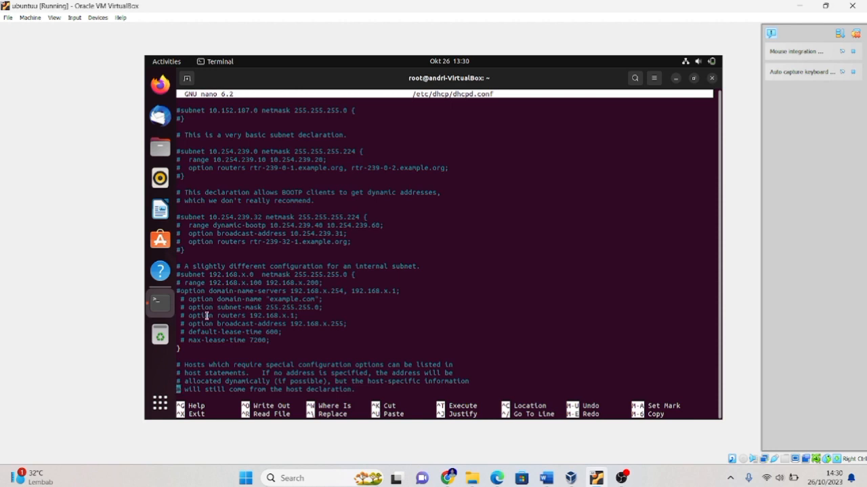
{"action": "key", "text": "Up"}
{"action": "key", "text": "Up"}
{"action": "key", "text": "Up"}
{"action": "key", "text": "Up"}
{"action": "key", "text": "Up"}
{"action": "key", "text": "Right"}
{"action": "key", "text": "BackSpace"}
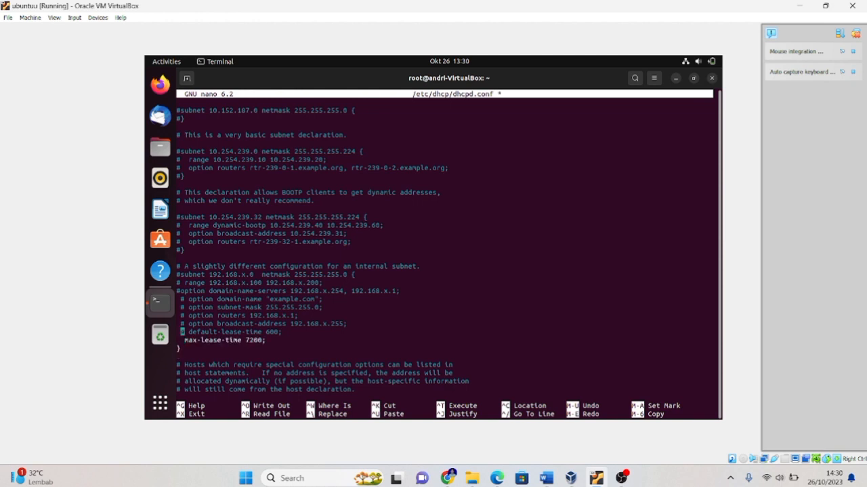
{"action": "key", "text": "Delete"}
Uncomment the broadcast-address, routers, subnet-mask and domain-name option lines in the internal subnet block.
{"action": "key", "text": "Up"}
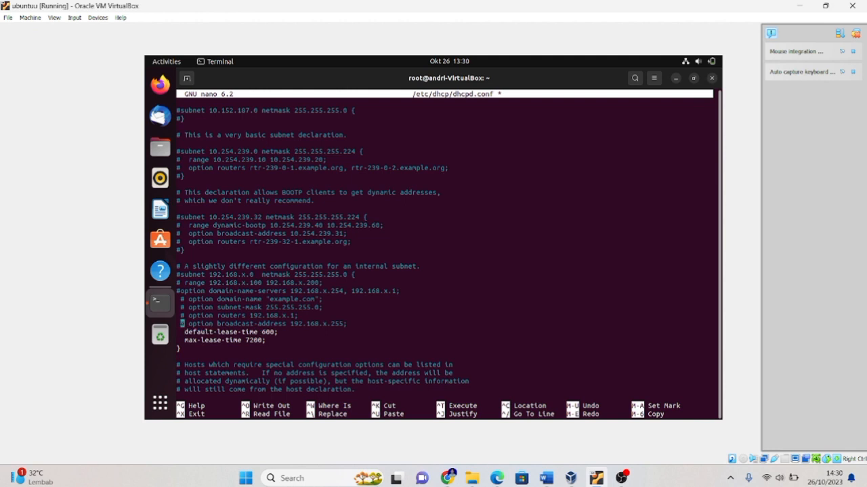
{"action": "key", "text": "Right"}
{"action": "key", "text": "BackSpace"}
{"action": "key", "text": "Up"}
{"action": "key", "text": "Right"}
{"action": "key", "text": "BackSpace"}
{"action": "key", "text": "Up"}
{"action": "key", "text": "Right"}
{"action": "key", "text": "BackSpace"}
{"action": "key", "text": "Up"}
{"action": "key", "text": "Right"}
{"action": "key", "text": "BackSpace"}
Uncomment the domain-name-servers, range and opening subnet lines of the internal subnet block.
{"action": "key", "text": "Up"}
{"action": "key", "text": "BackSpace"}
{"action": "key", "text": "Up"}
{"action": "key", "text": "Right"}
{"action": "key", "text": "BackSpace"}
{"action": "key", "text": "BackSpace"}
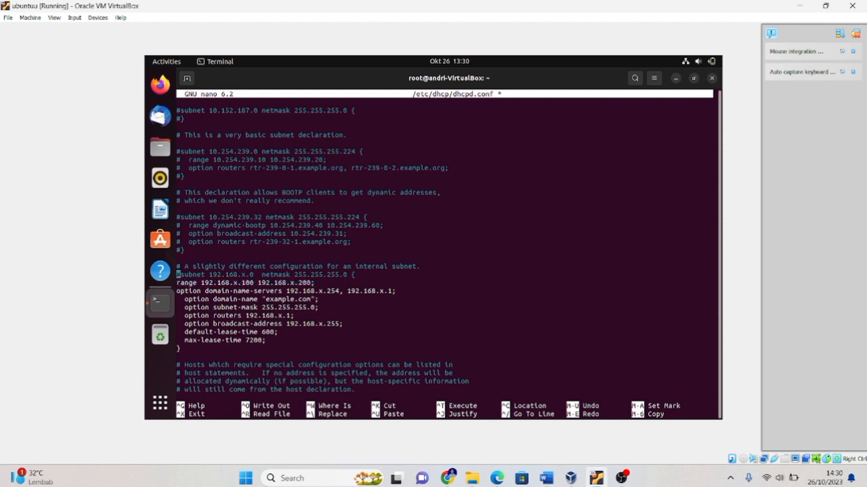
{"action": "key", "text": "Delete"}
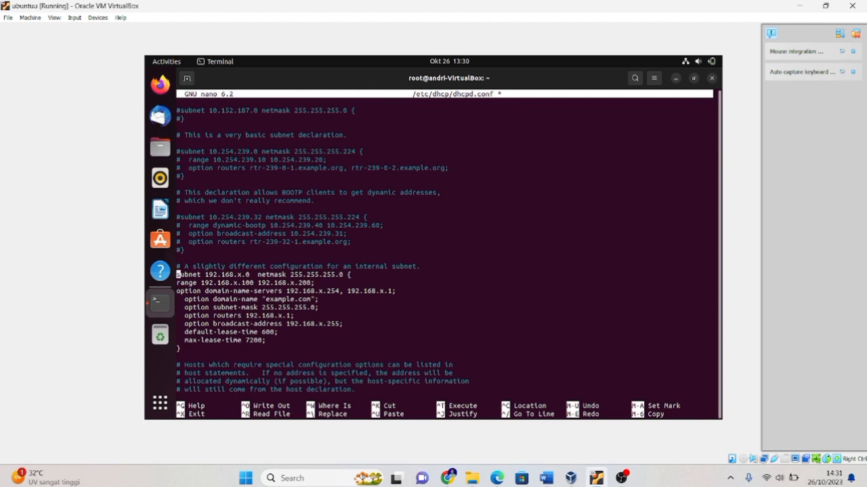
Set the internal subnet declaration's network address to 192.168.4.0.
{"action": "key", "text": "Right"}
{"action": "key", "text": "Right"}
{"action": "key", "text": "Right"}
{"action": "key", "text": "Right"}
{"action": "key", "text": "Right"}
{"action": "key", "text": "Right"}
{"action": "key", "text": "Right"}
{"action": "key", "text": "Right"}
{"action": "key", "text": "Right"}
{"action": "key", "text": "Right"}
{"action": "key", "text": "Right"}
{"action": "key", "text": "Right"}
{"action": "key", "text": "Right"}
{"action": "key", "text": "Right"}
{"action": "key", "text": "Right"}
{"action": "key", "text": "Right"}
{"action": "key", "text": "BackSpace"}
{"action": "type", "text": "4"}
Set the subnet's address range to 192.168.4.100 through 192.168.4.200.
{"action": "key", "text": "Down"}
{"action": "key", "text": "BackSpace"}
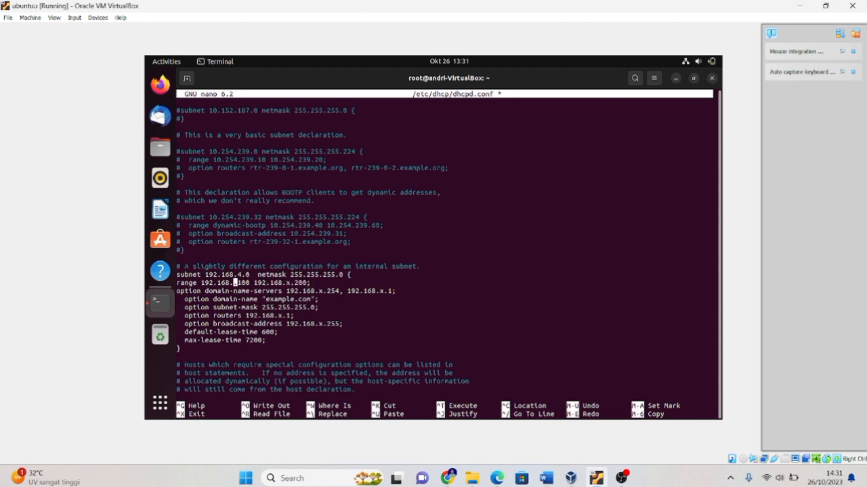
{"action": "type", "text": "4"}
{"action": "key", "text": "Right"}
{"action": "key", "text": "Right"}
{"action": "key", "text": "Right"}
{"action": "key", "text": "Right"}
{"action": "key", "text": "Right"}
{"action": "key", "text": "Right"}
{"action": "key", "text": "Right"}
{"action": "key", "text": "Right"}
{"action": "key", "text": "Right"}
{"action": "key", "text": "Right"}
{"action": "key", "text": "Right"}
{"action": "key", "text": "Right"}
{"action": "key", "text": "Right"}
{"action": "key", "text": "Delete"}
{"action": "type", "text": "4"}
Set the domain-name-servers option to 192.168.4.254 and 192.168.4.1.
{"action": "key", "text": "Down"}
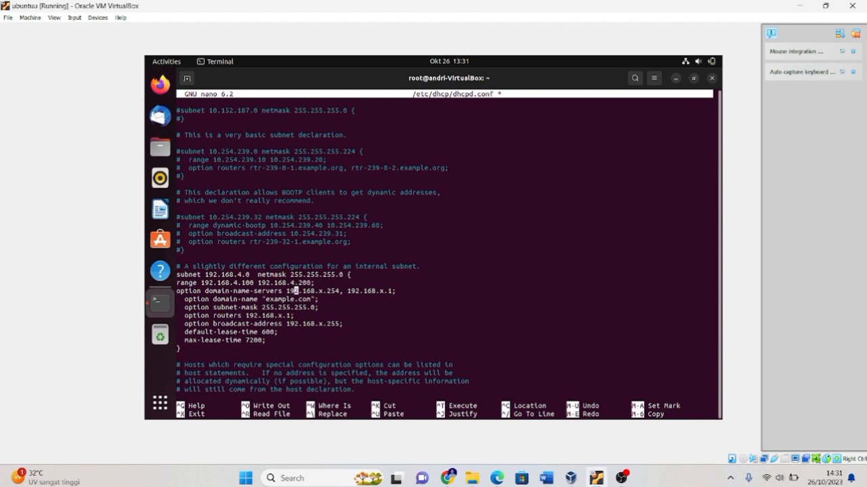
{"action": "key", "text": "Right"}
{"action": "key", "text": "Right"}
{"action": "key", "text": "Right"}
{"action": "key", "text": "Right"}
{"action": "key", "text": "Right"}
{"action": "key", "text": "Right"}
{"action": "key", "text": "Delete"}
{"action": "key", "text": "Delete"}
{"action": "type", "text": "4."}
{"action": "key", "text": "Right"}
{"action": "key", "text": "Right"}
{"action": "key", "text": "Right"}
{"action": "key", "text": "Right"}
{"action": "key", "text": "Right"}
{"action": "key", "text": "Right"}
{"action": "key", "text": "Right"}
{"action": "key", "text": "Right"}
{"action": "key", "text": "Right"}
{"action": "key", "text": "Right"}
{"action": "key", "text": "Right"}
{"action": "key", "text": "Right"}
{"action": "key", "text": "Right"}
{"action": "key", "text": "Right"}
{"action": "key", "text": "BackSpace"}
{"action": "type", "text": "4"}
Replace the domain-name option's value with "aa.mjs".
{"action": "key", "text": "Down"}
{"action": "type", "text": ";"}
{"action": "key", "text": "Left"}
{"action": "key", "text": "Left"}
{"action": "key", "text": "Delete"}
{"action": "key", "text": "BackSpace"}
{"action": "key", "text": "BackSpace"}
{"action": "key", "text": "BackSpace"}
{"action": "key", "text": "BackSpace"}
{"action": "key", "text": "BackSpace"}
{"action": "key", "text": "BackSpace"}
{"action": "key", "text": "BackSpace"}
{"action": "key", "text": "BackSpace"}
{"action": "key", "text": "BackSpace"}
{"action": "key", "text": "BackSpace"}
{"action": "type", "text": "aa.mjs"}
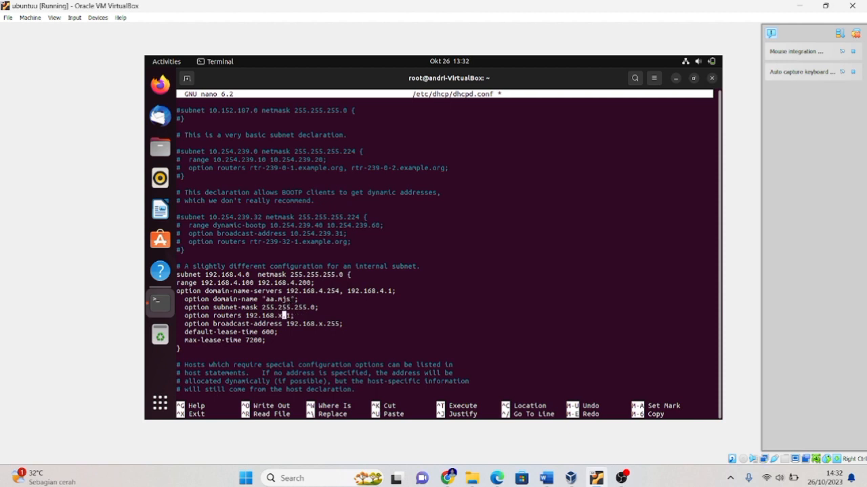
Set the routers option to 192.168.4.1 and the broadcast-address option to 192.168.4.255.
{"action": "key", "text": "BackSpace"}
{"action": "type", "text": "4"}
{"action": "key", "text": "Down"}
{"action": "key", "text": "Right"}
{"action": "key", "text": "Right"}
{"action": "key", "text": "Right"}
{"action": "key", "text": "Right"}
{"action": "key", "text": "Right"}
{"action": "key", "text": "Right"}
{"action": "key", "text": "Right"}
{"action": "key", "text": "Right"}
{"action": "key", "text": "Right"}
{"action": "key", "text": "BackSpace"}
{"action": "type", "text": "4"}
Save /etc/dhcp/dhcpd.conf under its existing name and exit nano.
{"action": "key", "text": "ctrl+o"}
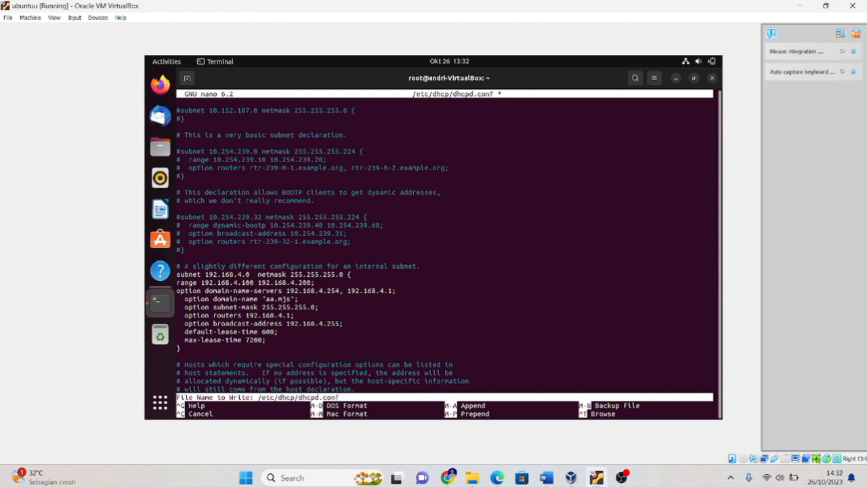
{"action": "key", "text": "Return"}
{"action": "key", "text": "ctrl+x"}
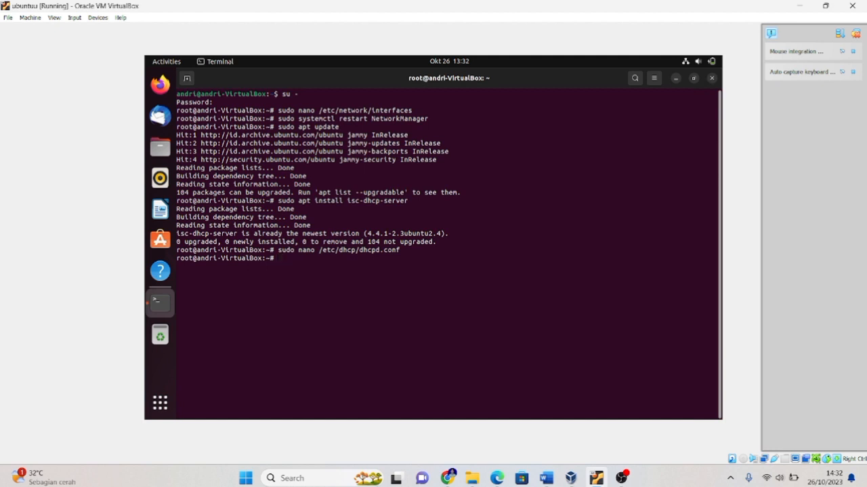
Open the DHCP server defaults file /etc/default/isc-dhcp-server in nano with sudo.
{"action": "type", "text": "sudo nam"}
{"action": "type", "text": "o /etc/default."}
{"action": "key", "text": "BackSpace"}
{"action": "type", "text": "/isc-dhcp-server"}
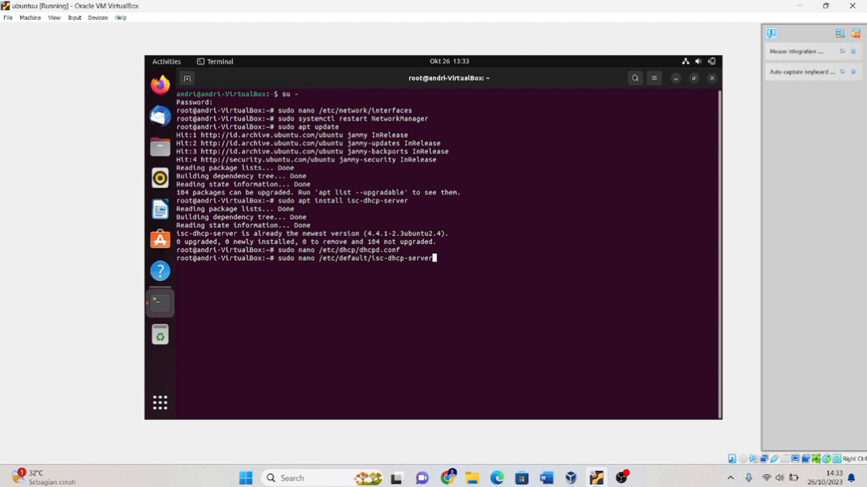
{"action": "key", "text": "Return"}
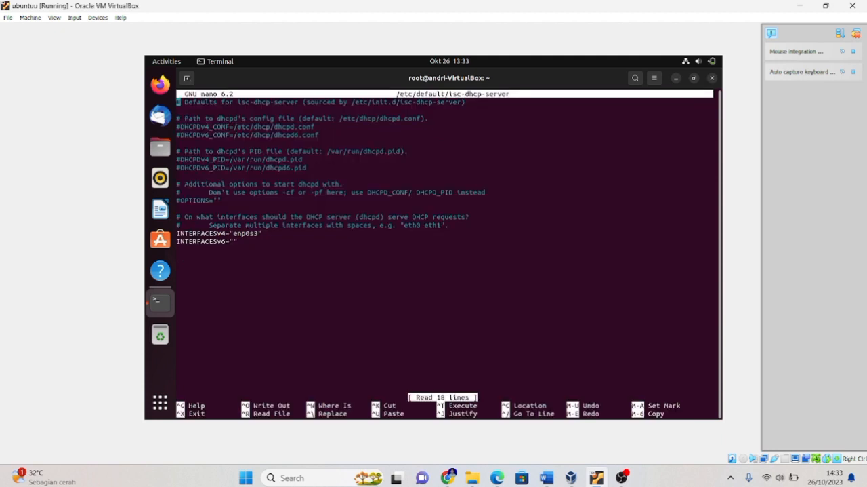
Check the INTERFACESv4 entry in the isc-dhcp-server defaults file and exit nano without editing it.
{"action": "key", "text": "Down"}
{"action": "key", "text": "Down"}
{"action": "key", "text": "Down"}
{"action": "key", "text": "Down"}
{"action": "key", "text": "Down"}
{"action": "key", "text": "Down"}
{"action": "key", "text": "Down"}
{"action": "key", "text": "Down"}
{"action": "key", "text": "Down"}
{"action": "key", "text": "Down"}
{"action": "key", "text": "Down"}
{"action": "key", "text": "Down"}
{"action": "key", "text": "Down"}
{"action": "key", "text": "Down"}
{"action": "key", "text": "Down"}
{"action": "key", "text": "Down"}
{"action": "key", "text": "Right"}
{"action": "key", "text": "Right"}
{"action": "key", "text": "Right"}
{"action": "key", "text": "Right"}
{"action": "key", "text": "Right"}
{"action": "key", "text": "Right"}
{"action": "key", "text": "Right"}
{"action": "key", "text": "Right"}
{"action": "key", "text": "Right"}
{"action": "key", "text": "Right"}
{"action": "key", "text": "Right"}
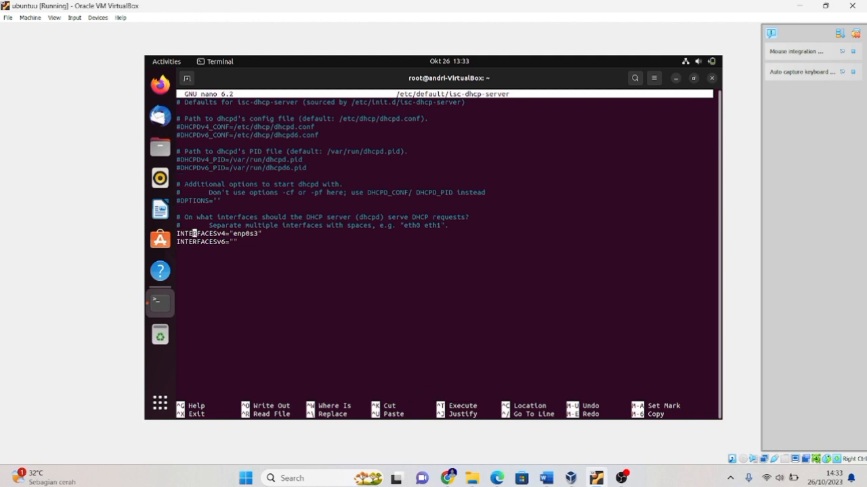
{"action": "key", "text": "Right"}
{"action": "key", "text": "Right"}
{"action": "key", "text": "Right"}
{"action": "key", "text": "Right"}
{"action": "key", "text": "Right"}
{"action": "key", "text": "Right"}
{"action": "key", "text": "Right"}
{"action": "key", "text": "Right"}
{"action": "key", "text": "ctrl+x"}
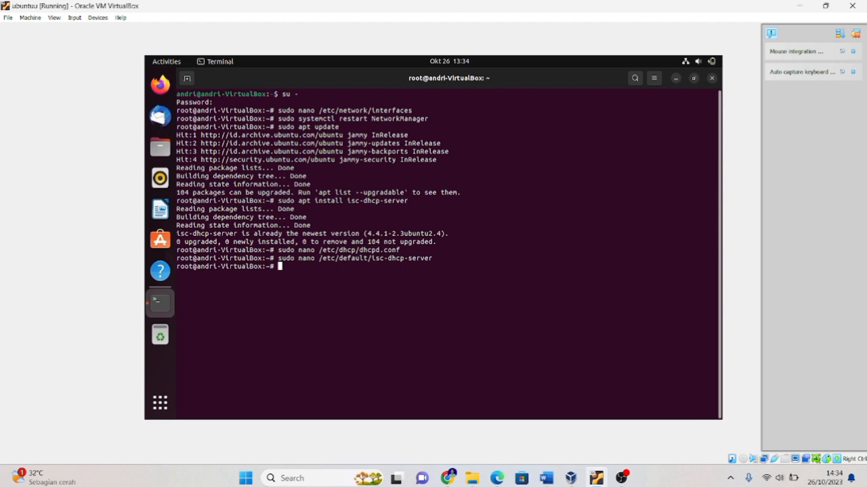
Restart the DHCP server with sudo systemctl restart isc-dhcp-server.
{"action": "type", "text": "sudo systemctl restart id"}
{"action": "type", "text": "c-dhcp-server"}
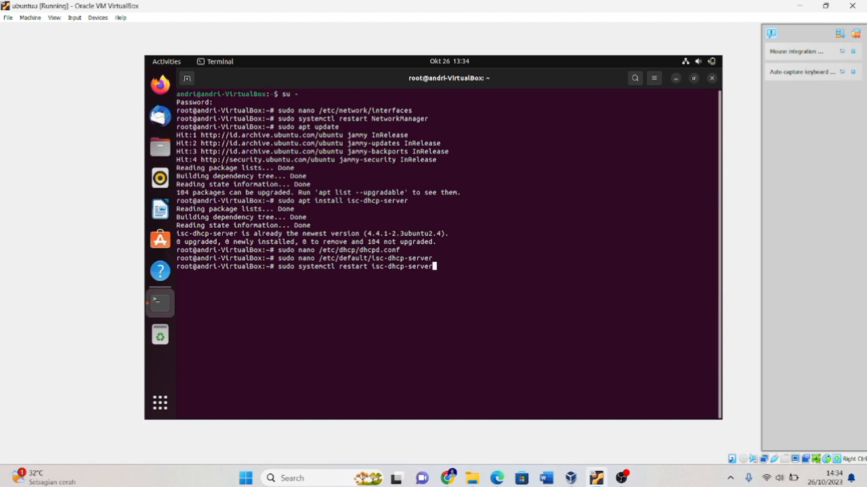
{"action": "key", "text": "Return"}
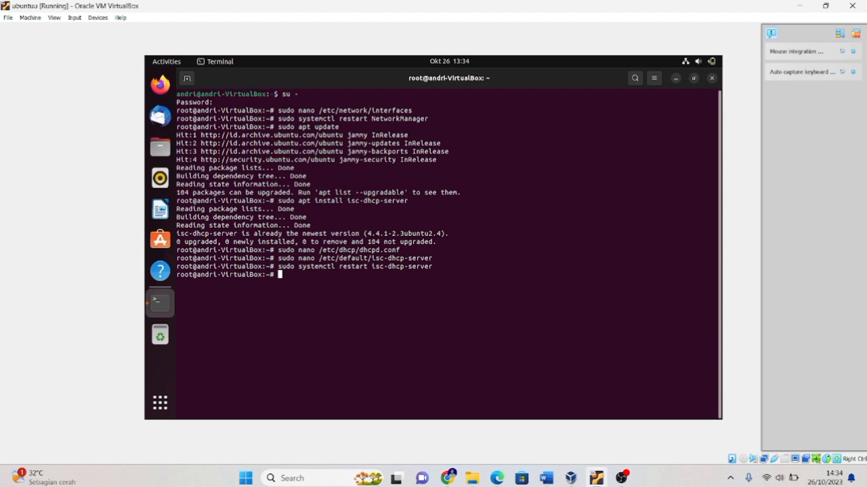
Enable the DHCP server at boot with sudo systemctl enable isc-dhcp-server.
{"action": "type", "text": "sudo systemctl enable isc-dhcp"}
{"action": "type", "text": "ser"}
{"action": "key", "text": "BackSpace"}
{"action": "key", "text": "BackSpace"}
{"action": "key", "text": "BackSpace"}
{"action": "type", "text": "-server"}
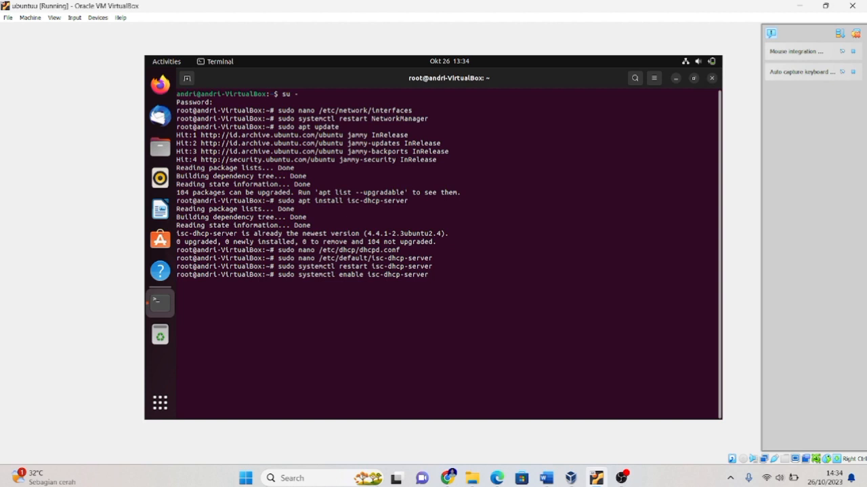
{"action": "key", "text": "Return"}
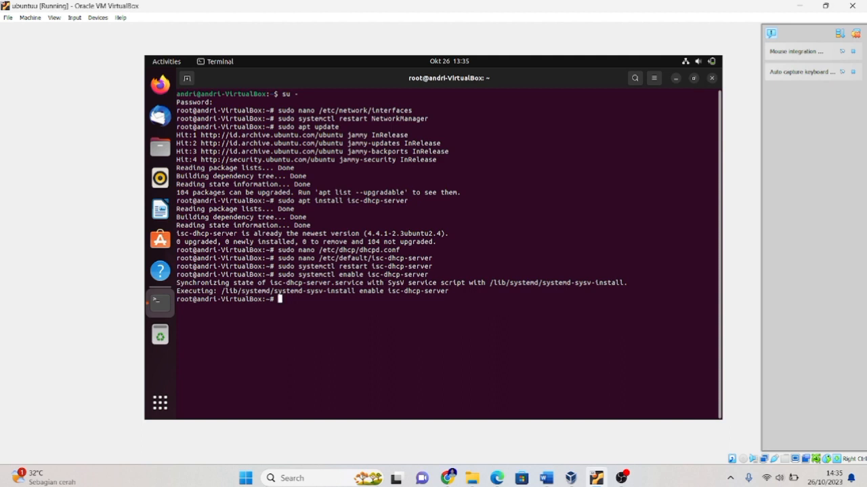
List the network interfaces and their addresses with ip a.
{"action": "type", "text": "ip a"}
{"action": "key", "text": "Return"}
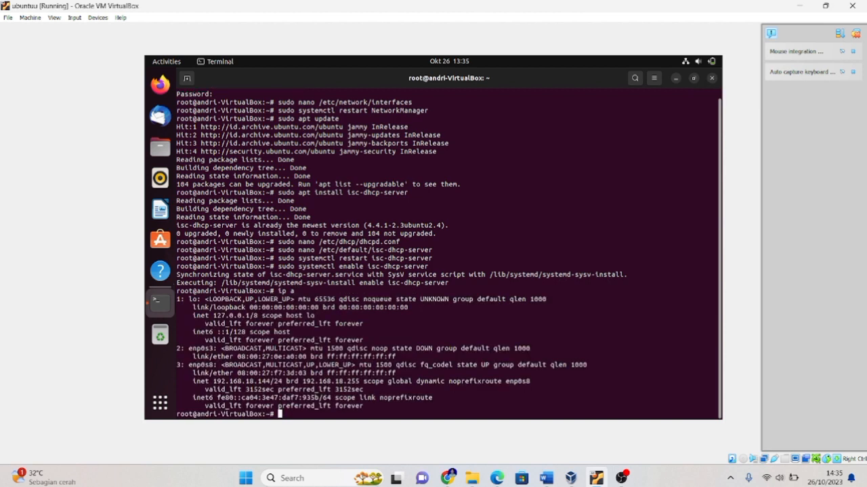